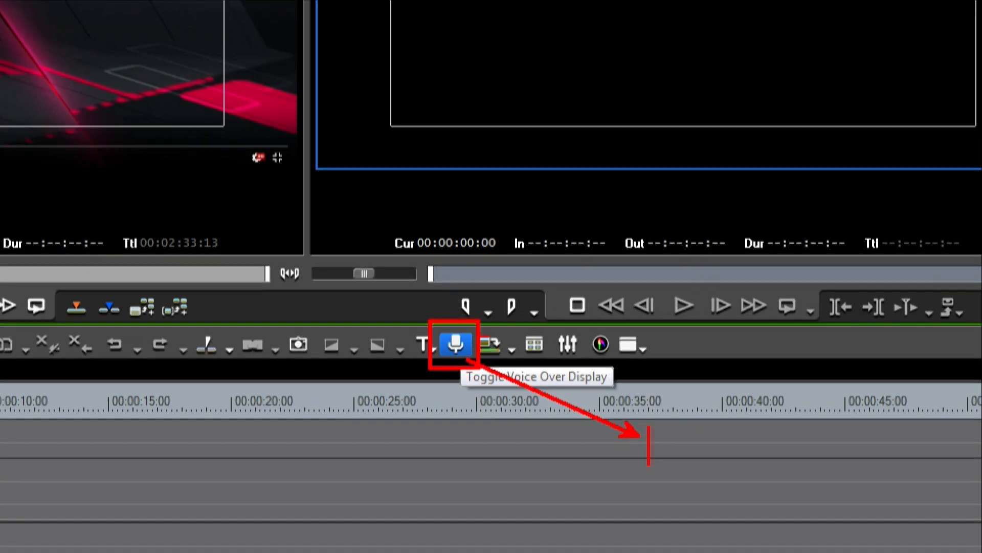
Label the red arrow leading from the voice-over icon with the on-screen note "MIC... LAPTOP".
{"action": "type", "text": "MIC... "}
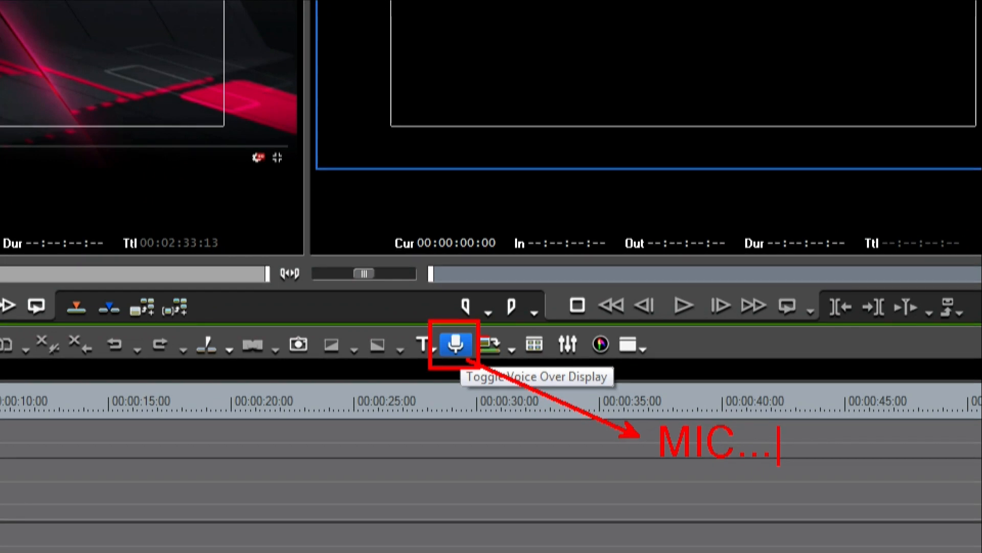
{"action": "type", "text": "LAP"}
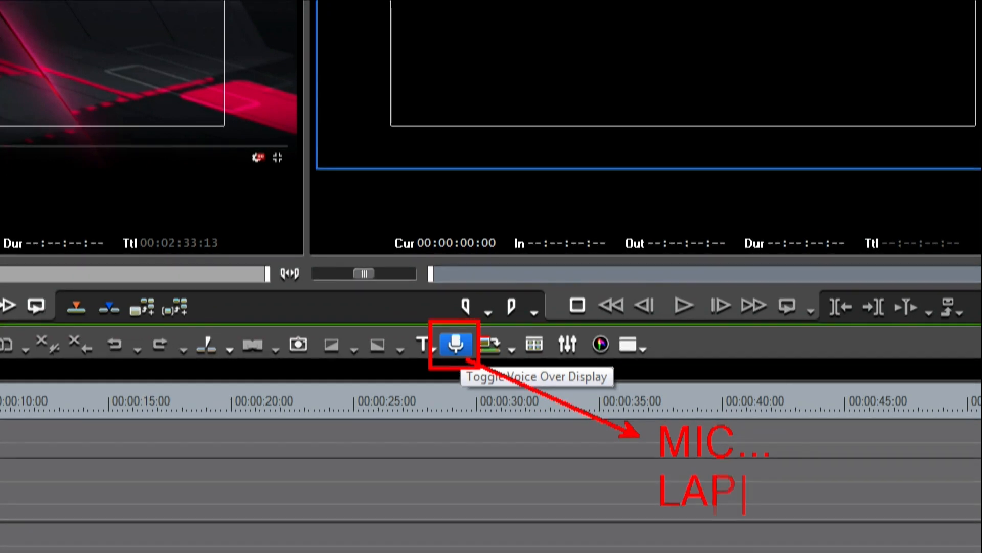
{"action": "type", "text": "TOP"}
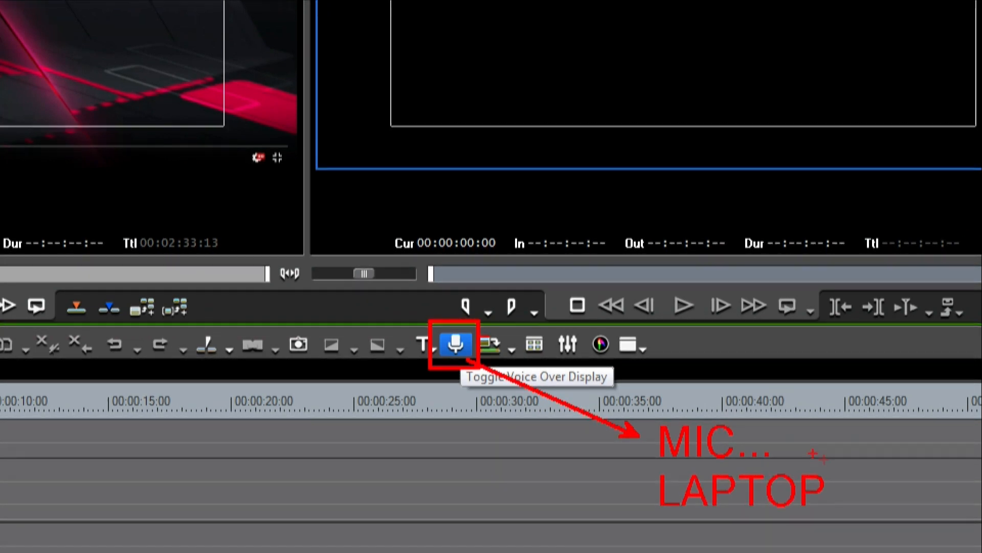
Draw a second red arrow from the voice-over icon, label it "CLIP MIC PORT LAPTOP", frame the note and clear the annotations.
{"action": "mouse_move", "coordinate": [299, 445]}
{"action": "left_mouse_down"}
{"action": "mouse_move", "coordinate": [416, 388]}
{"action": "mouse_move", "coordinate": [438, 353]}
{"action": "left_mouse_up"}
{"action": "type", "text": "t"}
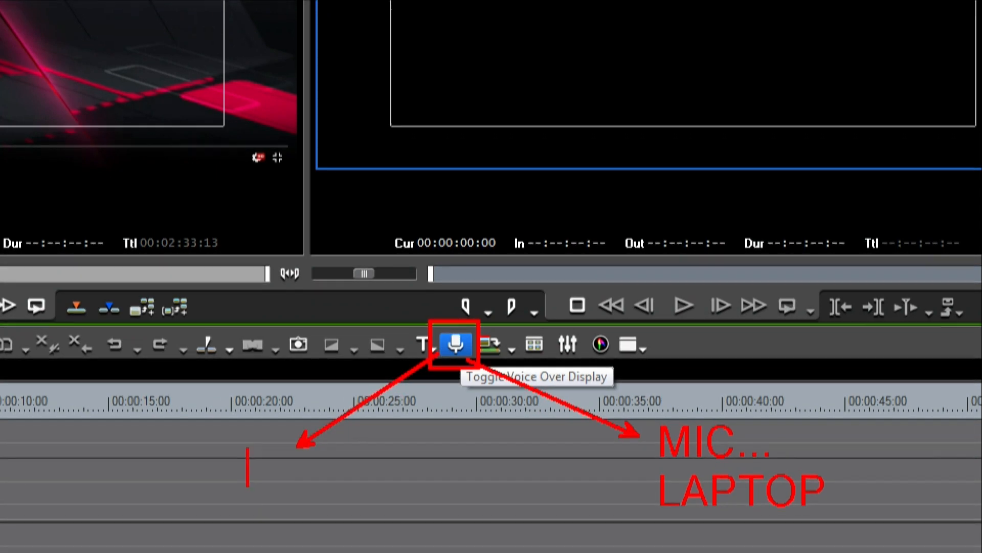
{"action": "type", "text": "CLIP"}
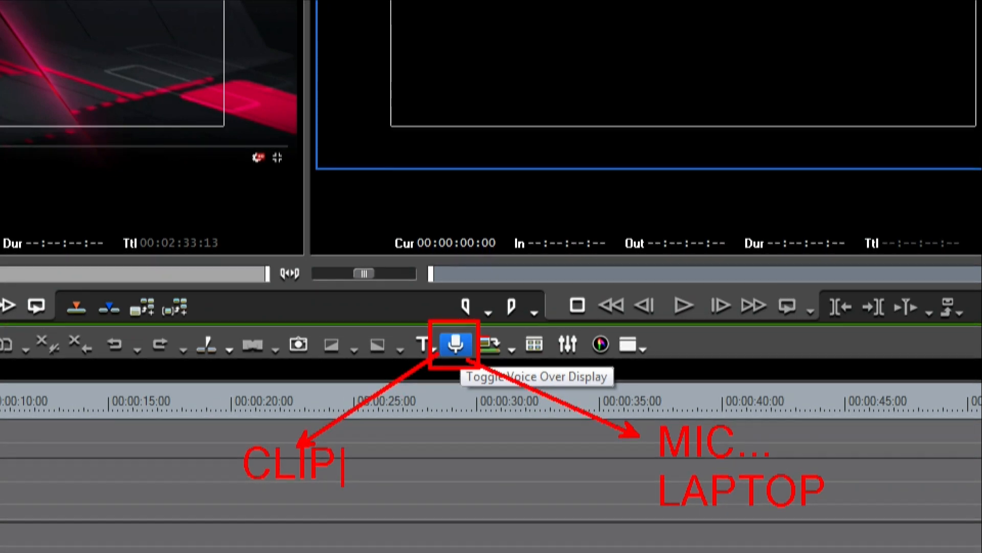
{"action": "type", "text": " MIC"}
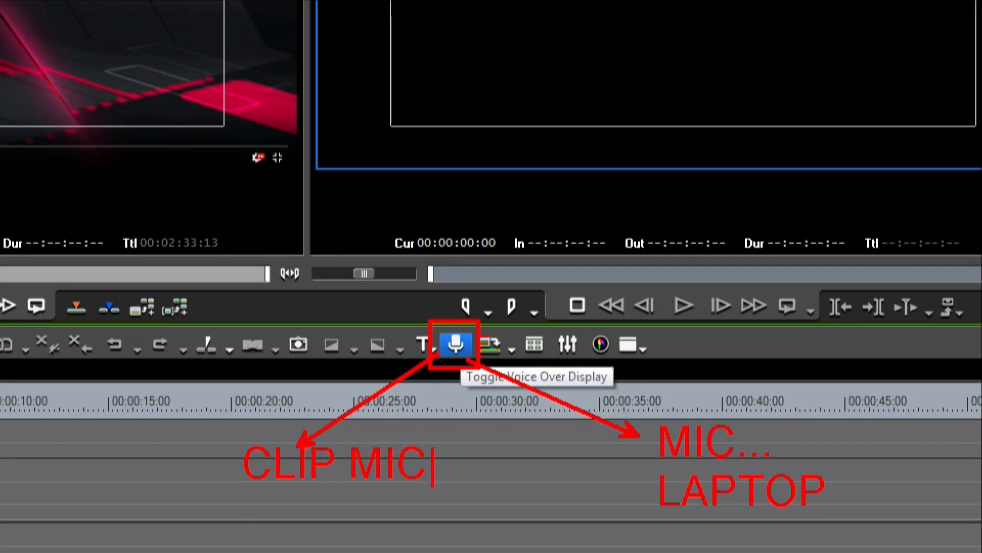
{"action": "type", "text": "PORT"}
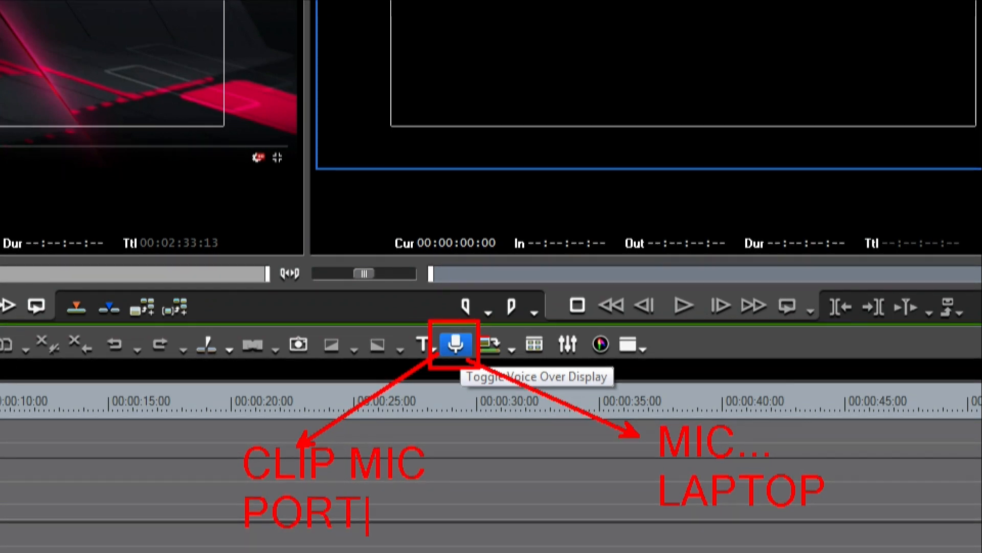
{"action": "type", "text": " LAPTOP"}
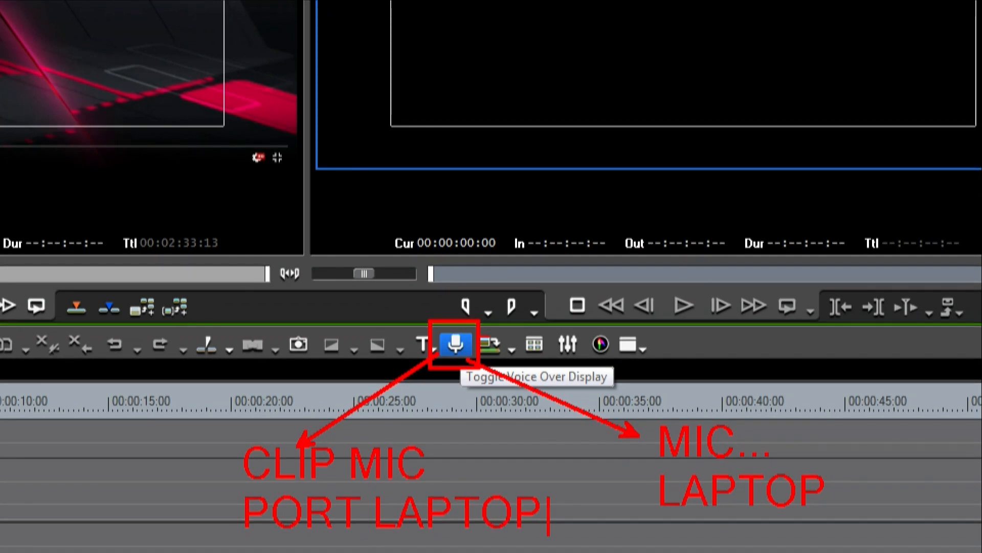
{"action": "key", "text": "Escape"}
{"action": "mouse_move", "coordinate": [223, 434]}
{"action": "left_mouse_down"}
{"action": "mouse_move", "coordinate": [407, 550]}
{"action": "mouse_move", "coordinate": [568, 550]}
{"action": "left_mouse_up"}
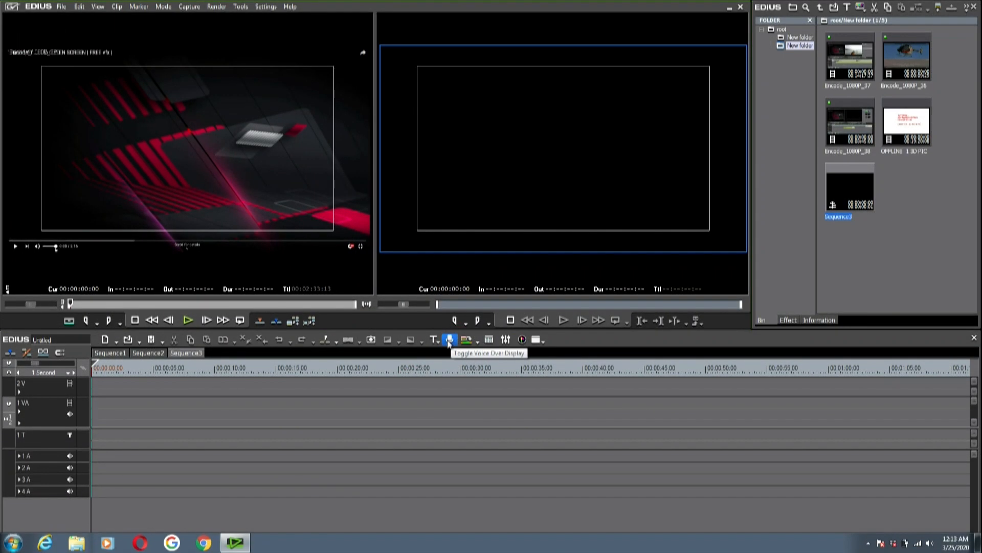
Open the Voice Over dialog and move it over the recorder monitor.
{"action": "left_click", "coordinate": [449, 340]}
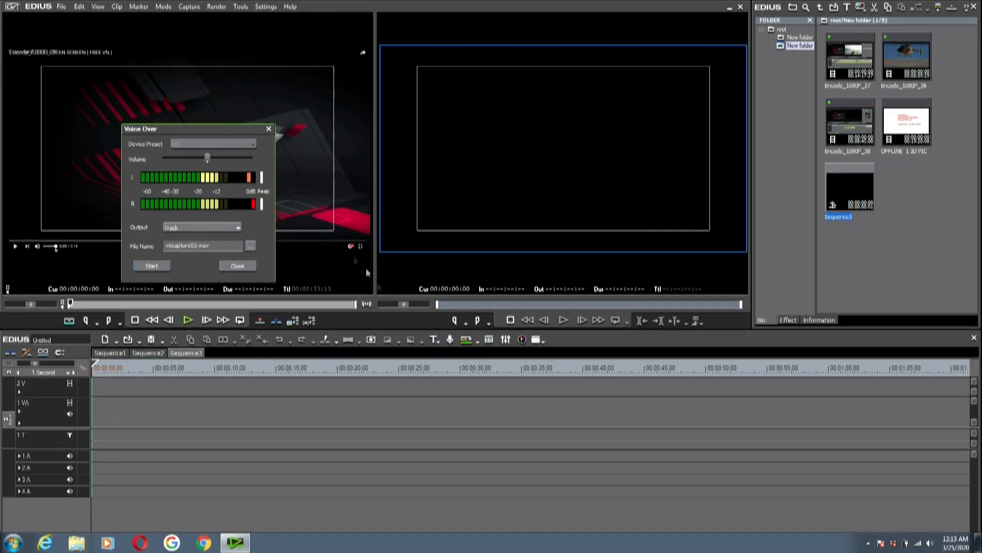
{"action": "left_click_drag", "start_coordinate": [235, 130], "coordinate": [585, 89]}
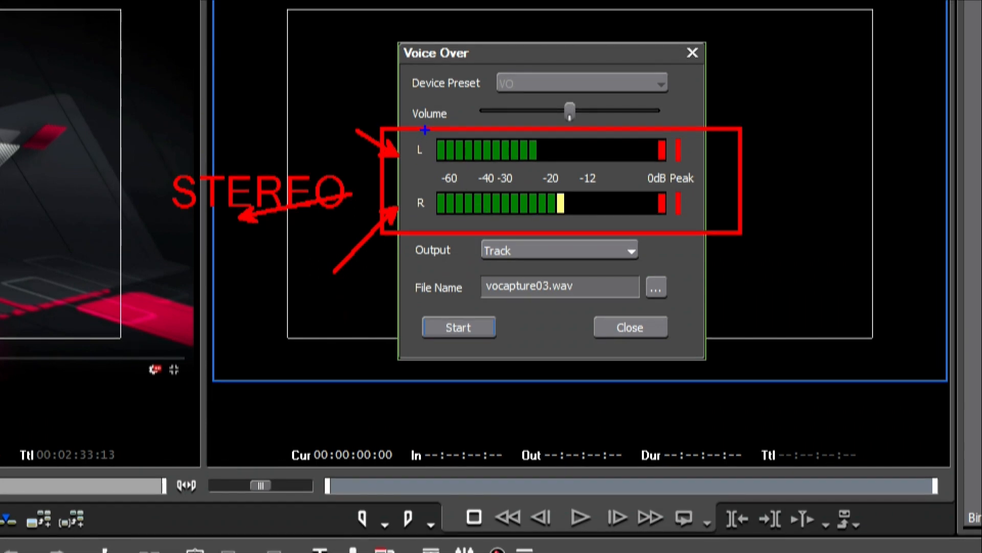
Annotate the green range of both level meters with a blue box and an arrow labelled "HIJAU".
{"action": "left_click_drag", "start_coordinate": [425, 130], "coordinate": [555, 223]}
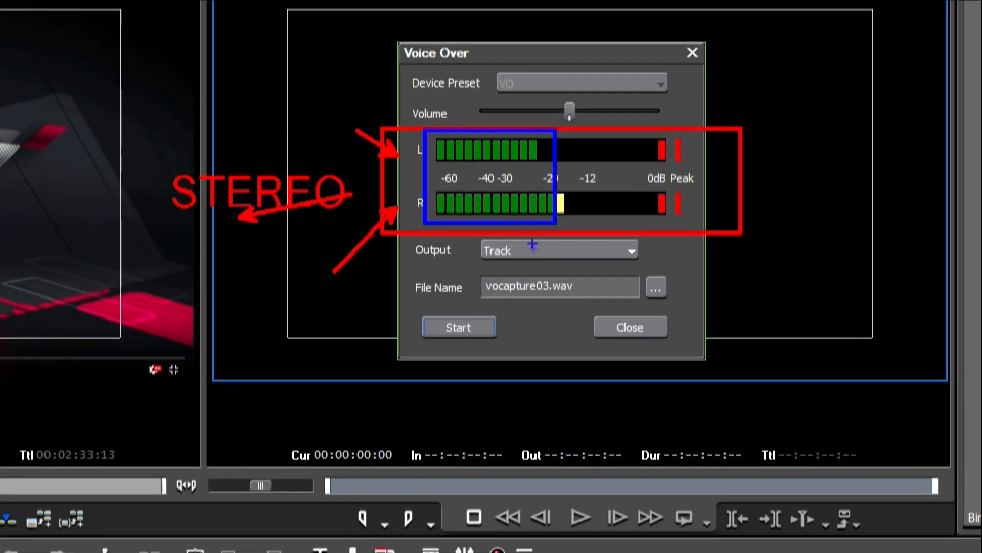
{"action": "mouse_move", "coordinate": [545, 257]}
{"action": "left_mouse_down"}
{"action": "mouse_move", "coordinate": [773, 317]}
{"action": "mouse_move", "coordinate": [494, 220]}
{"action": "left_mouse_up"}
{"action": "key", "text": "t"}
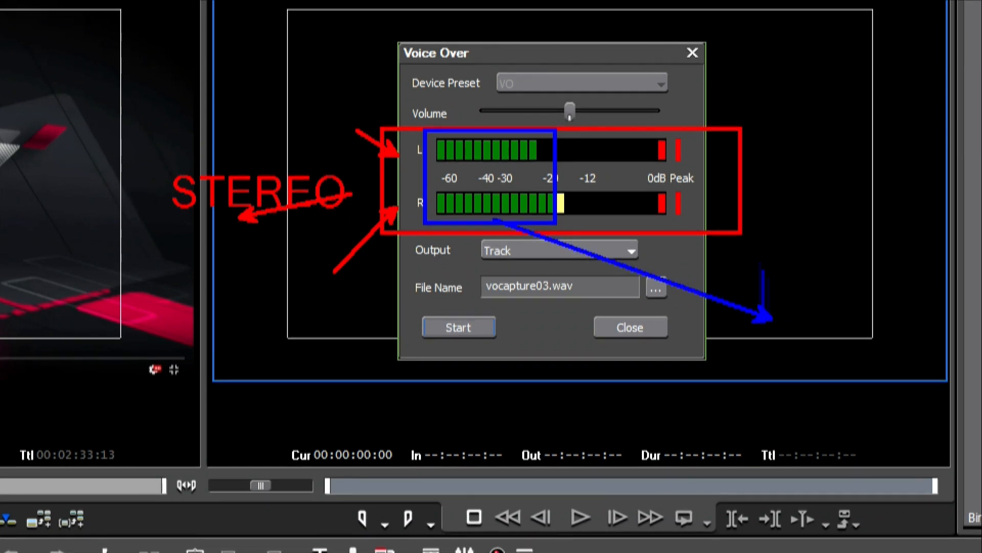
{"action": "left_click", "coordinate": [763, 285]}
{"action": "type", "text": "HIJA"}
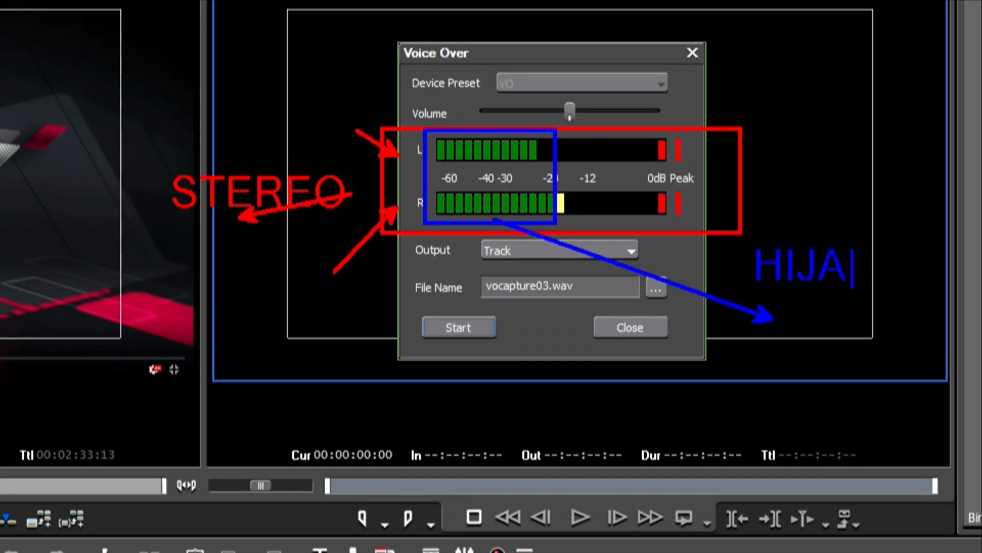
{"action": "type", "text": "U"}
Annotate the meter range around -12 with a blue box and an arrow labelled "YELLOW".
{"action": "left_click_drag", "start_coordinate": [565, 112], "coordinate": [604, 238]}
{"action": "left_click_drag", "start_coordinate": [737, 72], "coordinate": [593, 153]}
{"action": "type", "text": "t"}
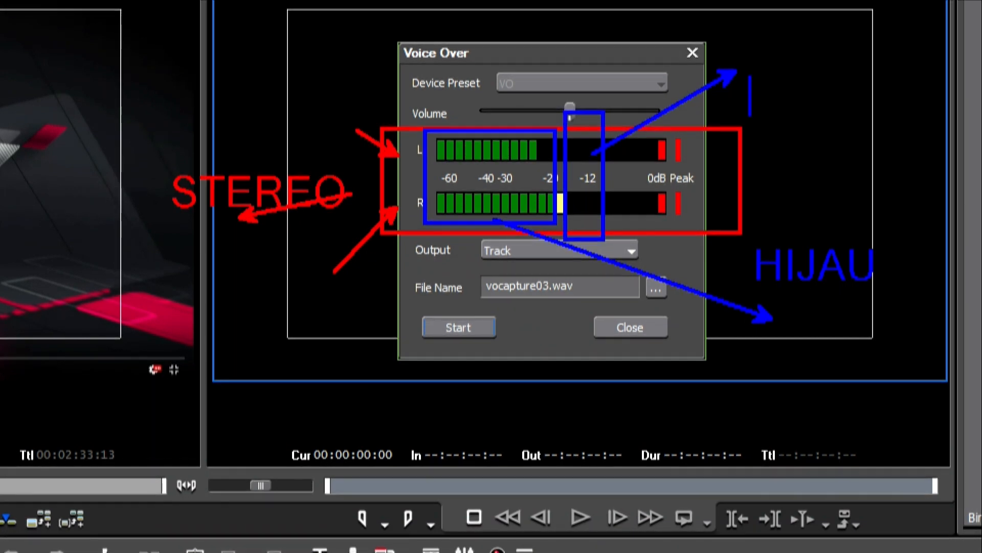
{"action": "type", "text": "YELLOW"}
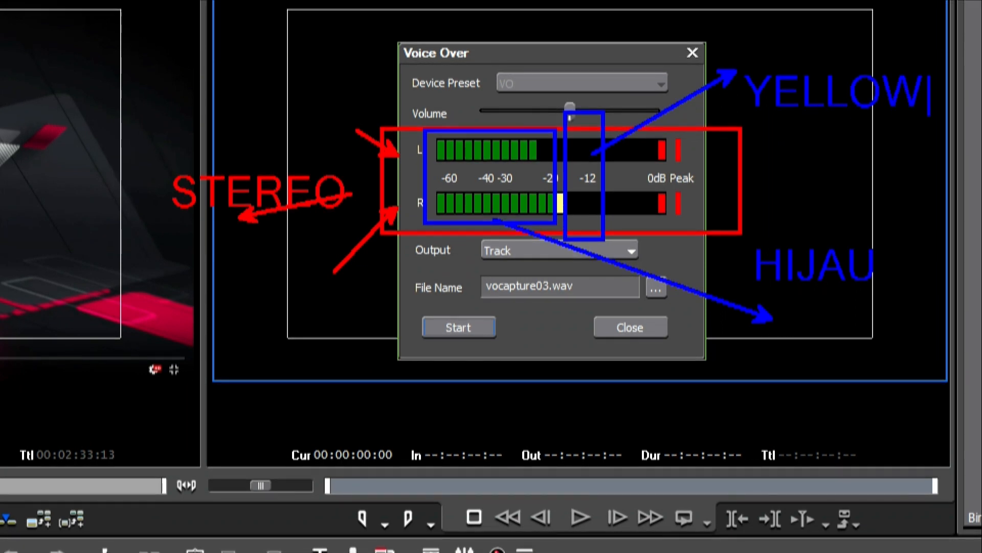
{"action": "key", "text": "Return"}
Annotate the 0dB Peak zone of the level meters with a blue box and an arrow labelled "OVER PICK".
{"action": "mouse_move", "coordinate": [639, 130]}
{"action": "left_mouse_down"}
{"action": "mouse_move", "coordinate": [669, 226]}
{"action": "mouse_move", "coordinate": [706, 225]}
{"action": "left_mouse_up"}
{"action": "left_click_drag", "start_coordinate": [643, 393], "coordinate": [660, 222]}
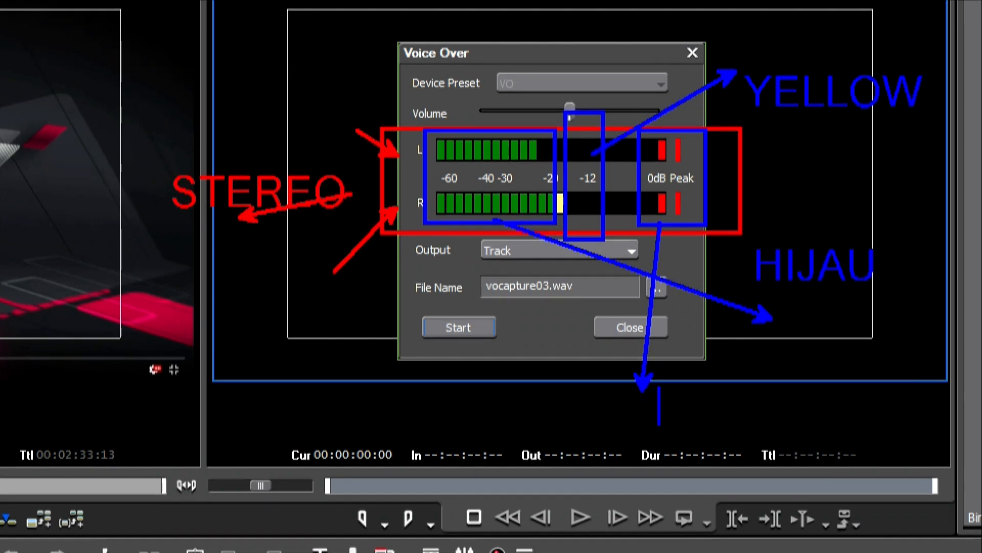
{"action": "type", "text": "OV"}
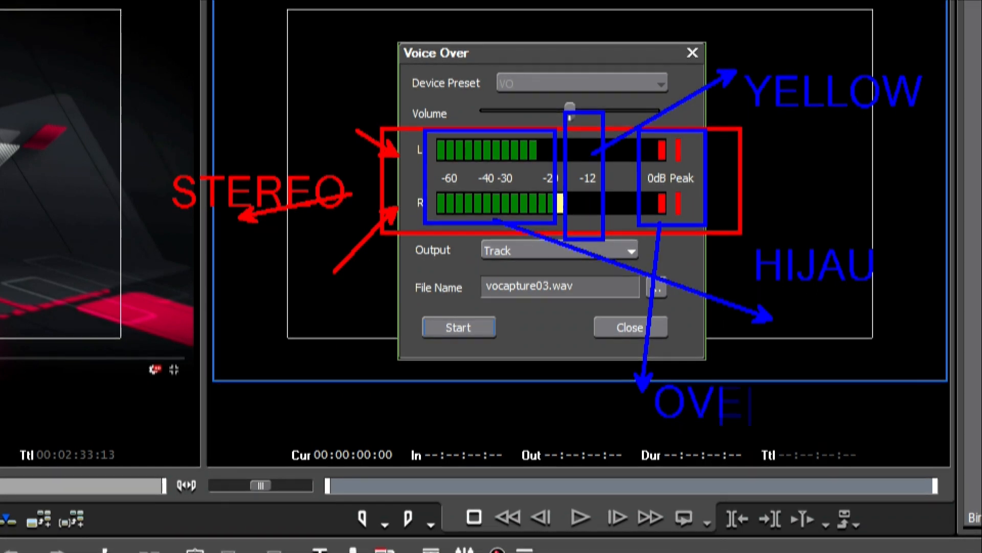
{"action": "type", "text": "ER PICK"}
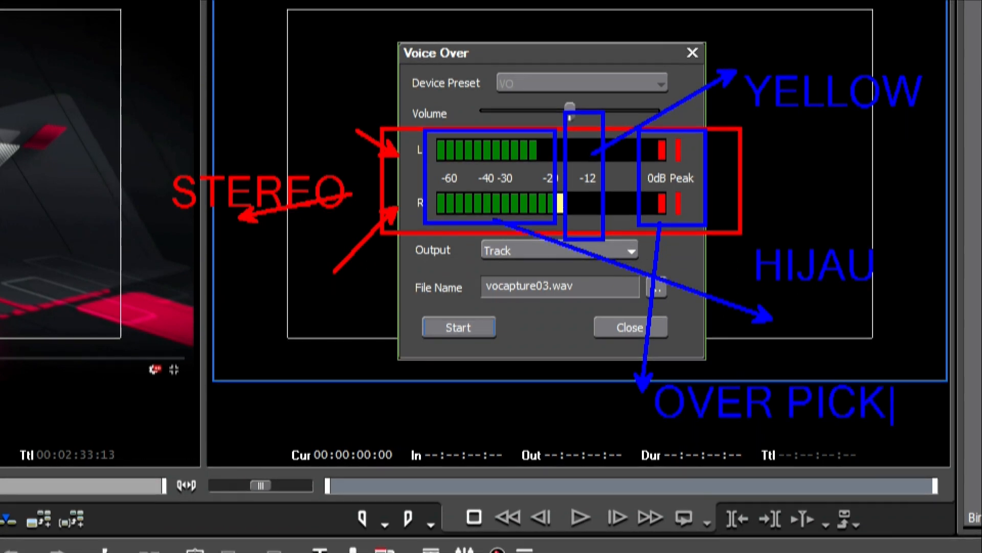
Frame the "OVER PICK" note, cross it out with two blue lines, and clear the annotations.
{"action": "left_click_drag", "start_coordinate": [629, 409], "coordinate": [904, 448]}
{"action": "left_click_drag", "start_coordinate": [862, 366], "coordinate": [645, 460]}
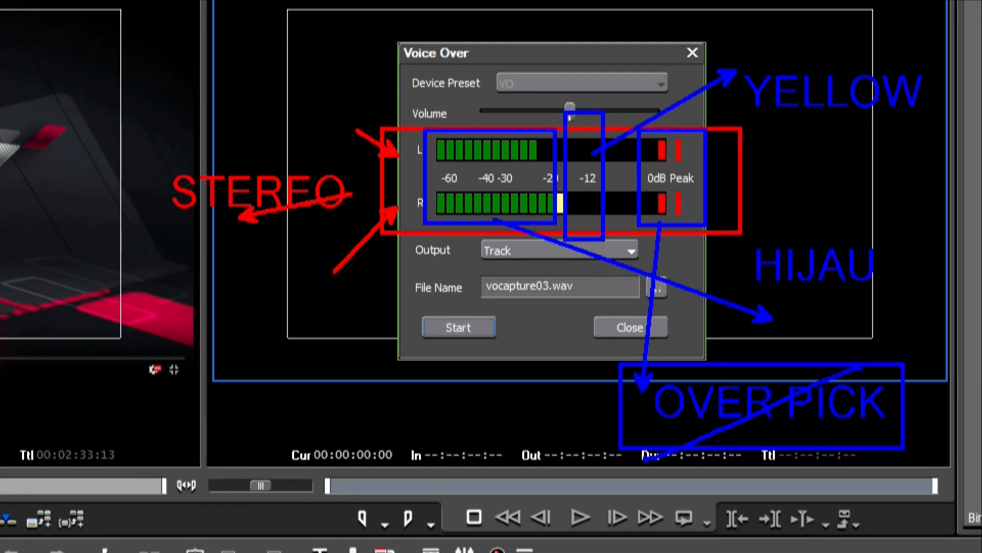
{"action": "left_click_drag", "start_coordinate": [636, 371], "coordinate": [890, 452]}
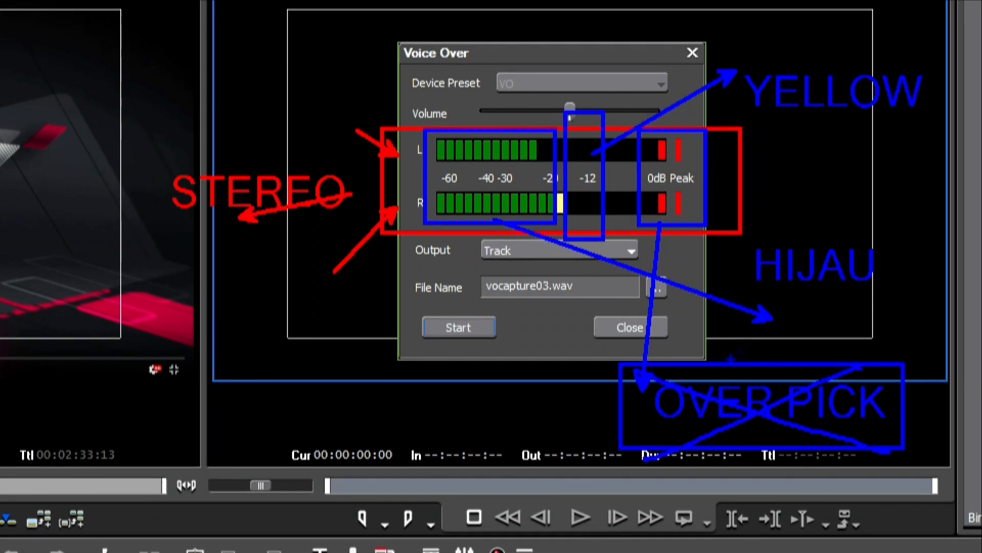
{"action": "key", "text": "Escape"}
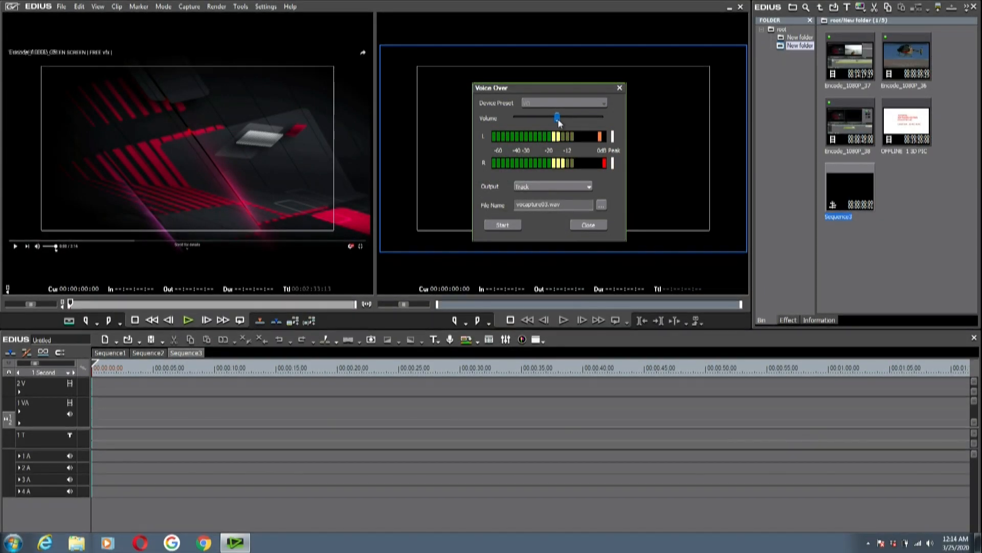
Set the voice-over volume slightly below the middle, record about one minute to the track as vocapture03.wav, and keep the wave file.
{"action": "left_click_drag", "start_coordinate": [560, 114], "coordinate": [527, 128]}
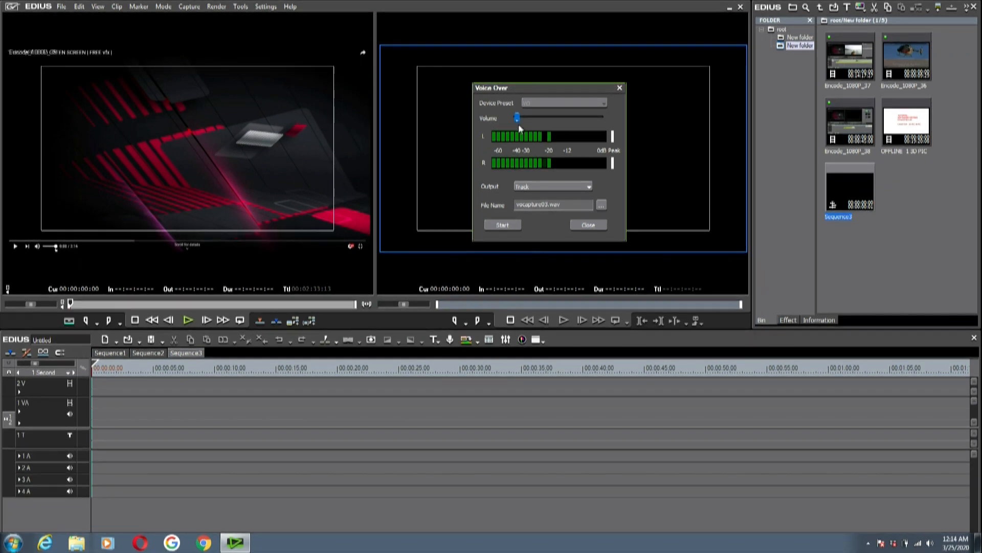
{"action": "left_click_drag", "start_coordinate": [519, 128], "coordinate": [551, 126]}
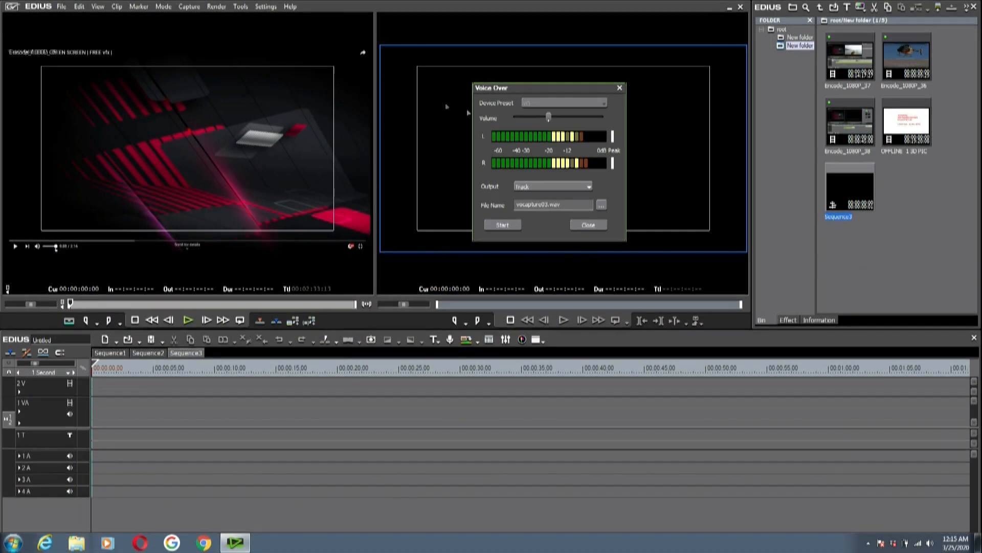
{"action": "left_click", "coordinate": [504, 229]}
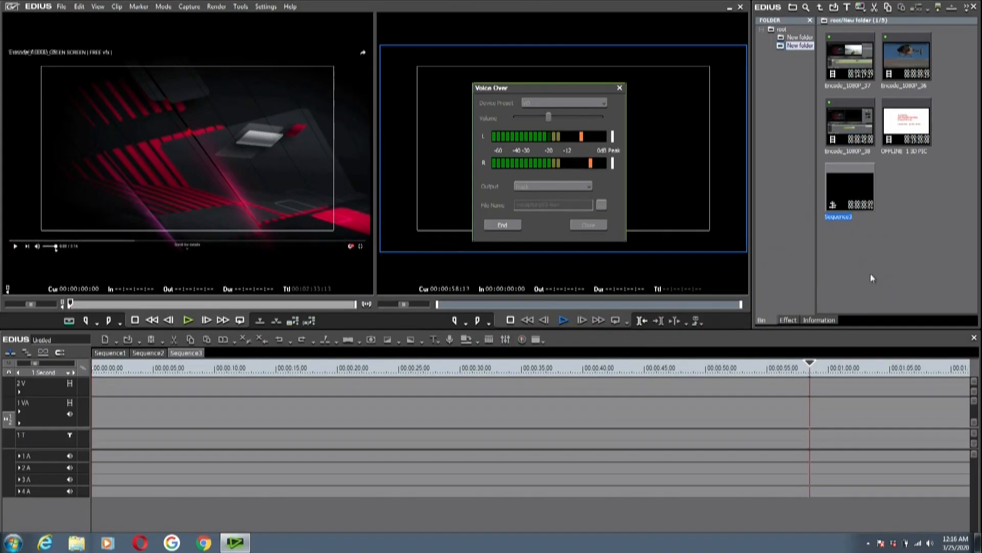
{"action": "left_click", "coordinate": [509, 226]}
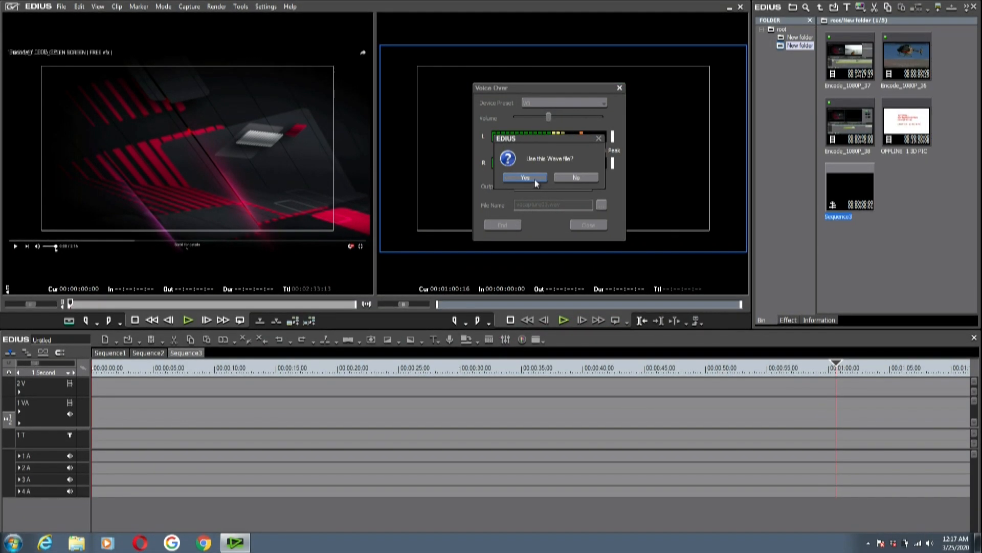
{"action": "left_click", "coordinate": [526, 178]}
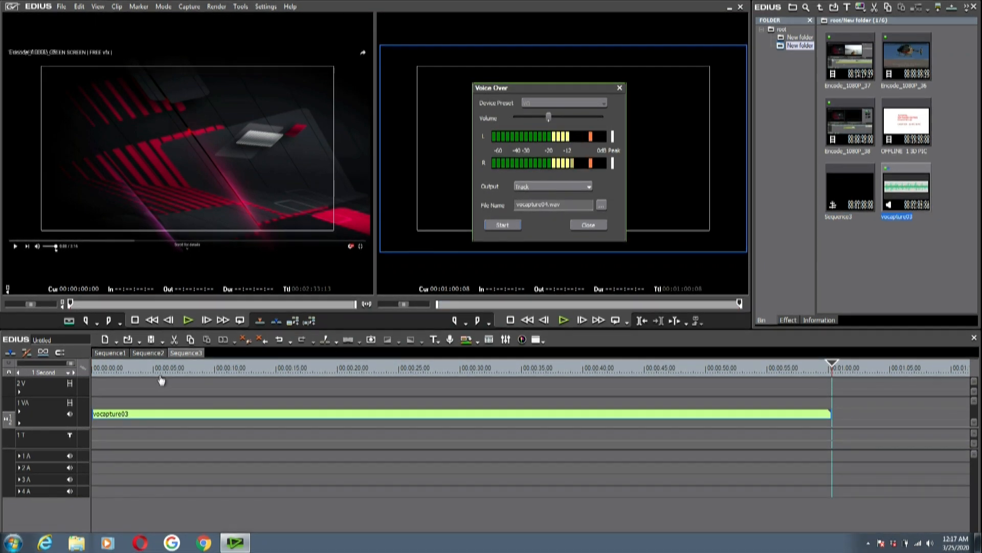
Return the playhead to the start of the timeline and close the Voice Over dialog.
{"action": "left_click_drag", "start_coordinate": [140, 373], "coordinate": [83, 385]}
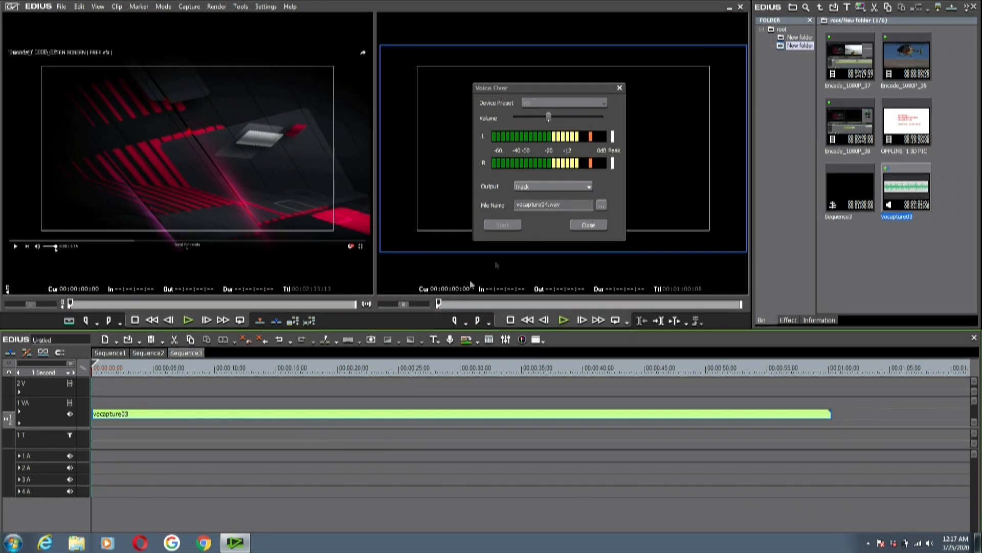
{"action": "left_click", "coordinate": [591, 225]}
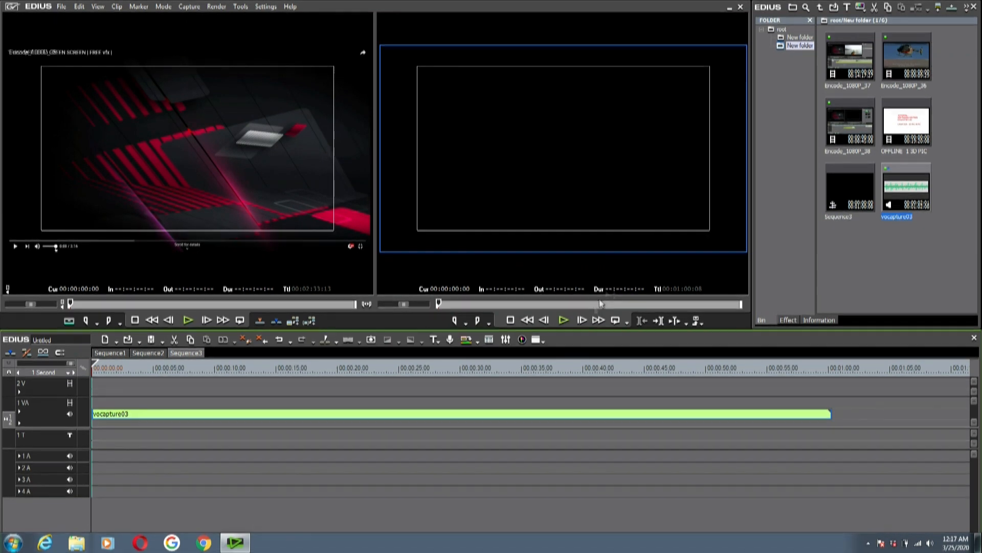
Expand the 1 VA track to show the recording's waveform and set the track height to 5 High.
{"action": "left_click", "coordinate": [19, 411]}
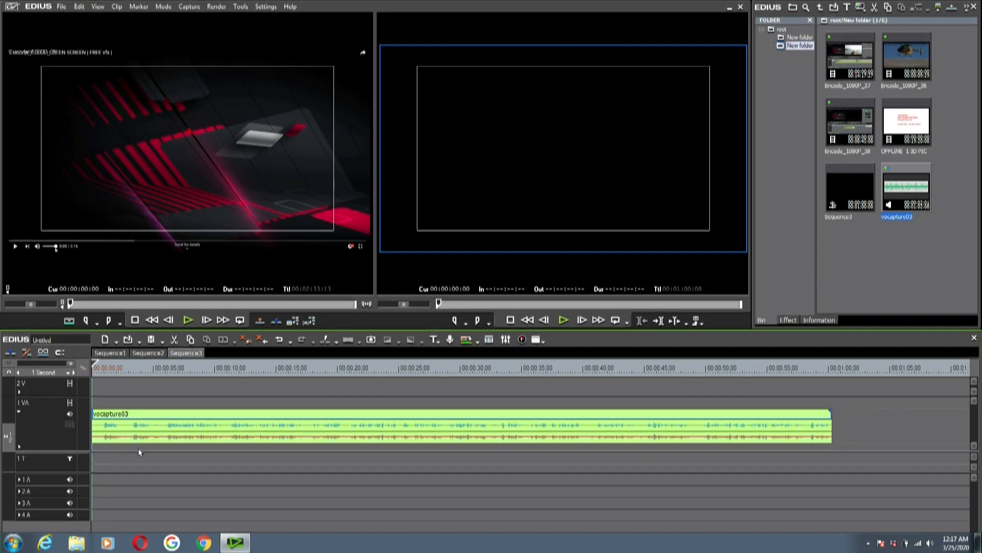
{"action": "right_click", "coordinate": [48, 433]}
{"action": "mouse_move", "coordinate": [74, 359]}
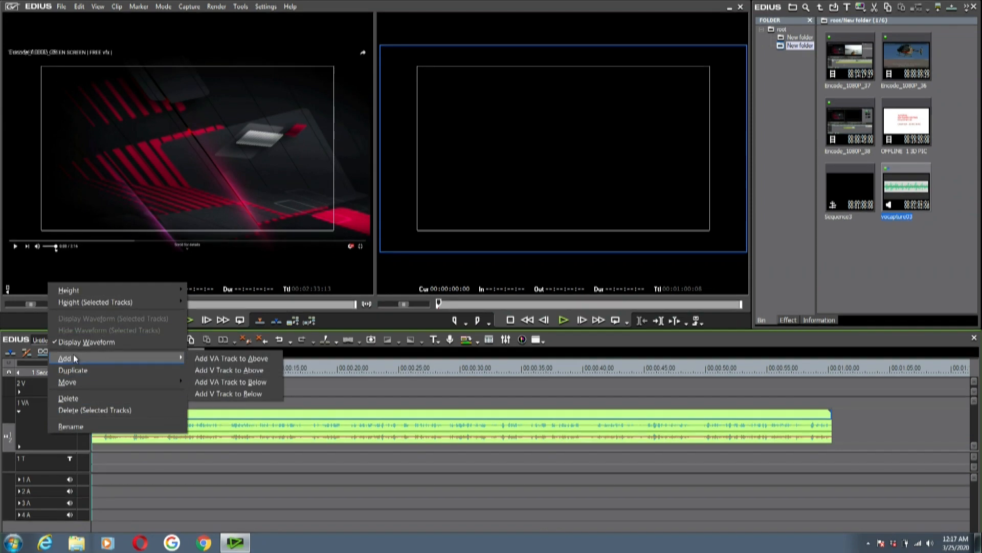
{"action": "mouse_move", "coordinate": [127, 287]}
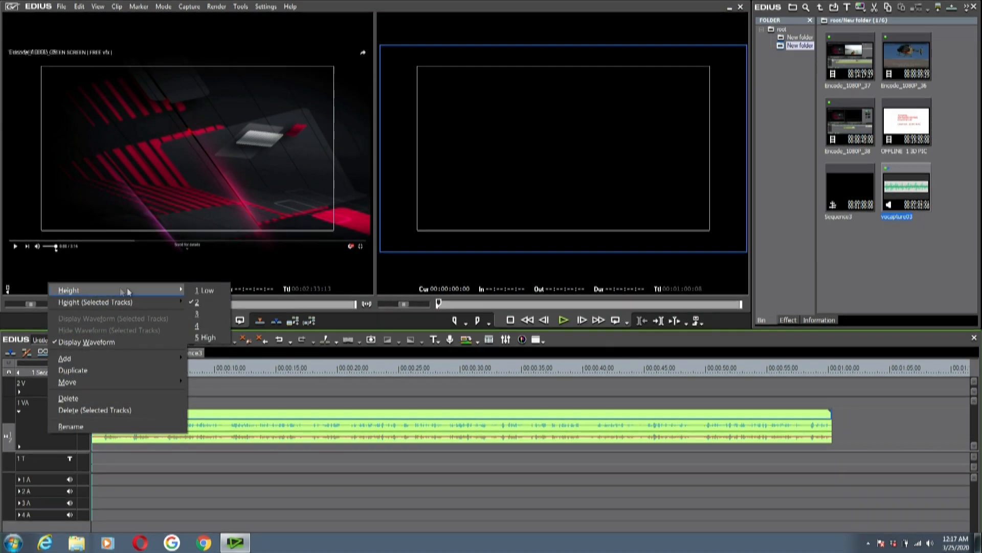
{"action": "left_click", "coordinate": [206, 337]}
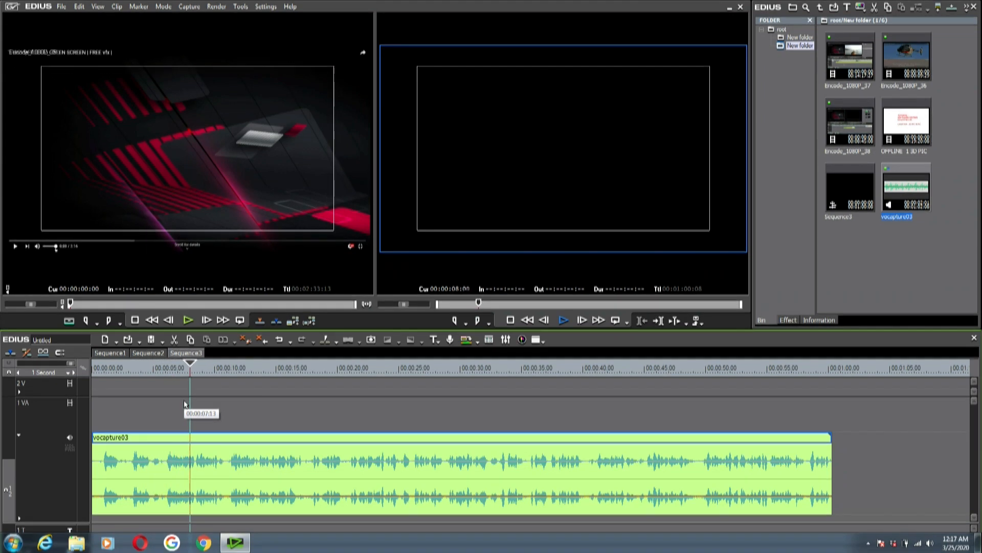
Stop playback, annotate the vocapture03 waveform in red with L, R, a dividing line and outward arrows, and park the playhead at 00:00:09:04.
{"action": "key", "text": "space"}
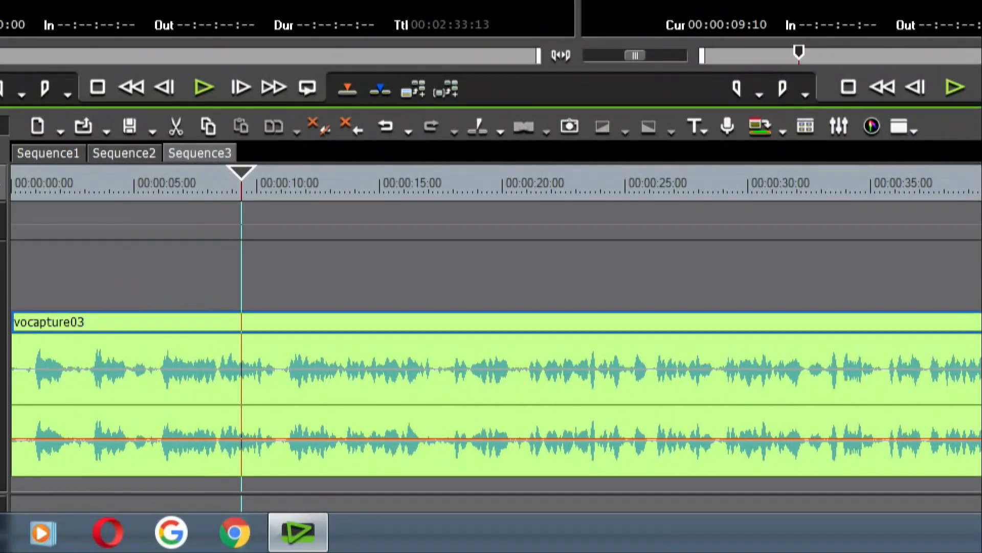
{"action": "mouse_move", "coordinate": [174, 322]}
{"action": "left_mouse_down"}
{"action": "mouse_move", "coordinate": [174, 361]}
{"action": "mouse_move", "coordinate": [192, 361]}
{"action": "left_mouse_up"}
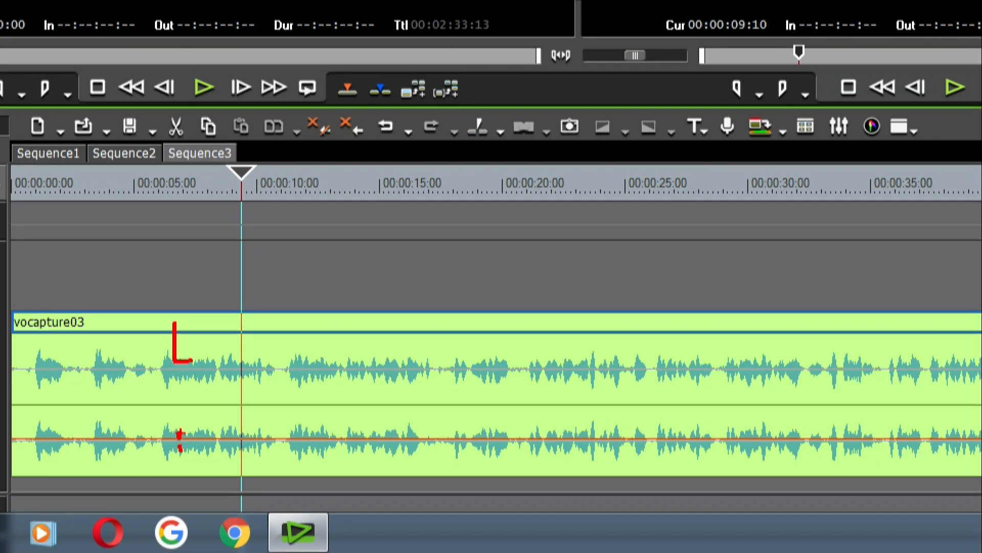
{"action": "mouse_move", "coordinate": [180, 432]}
{"action": "left_mouse_down"}
{"action": "mouse_move", "coordinate": [175, 463]}
{"action": "mouse_move", "coordinate": [178, 440]}
{"action": "mouse_move", "coordinate": [201, 436]}
{"action": "mouse_move", "coordinate": [186, 437]}
{"action": "mouse_move", "coordinate": [228, 468]}
{"action": "left_mouse_up"}
{"action": "left_click_drag", "start_coordinate": [66, 404], "coordinate": [449, 409]}
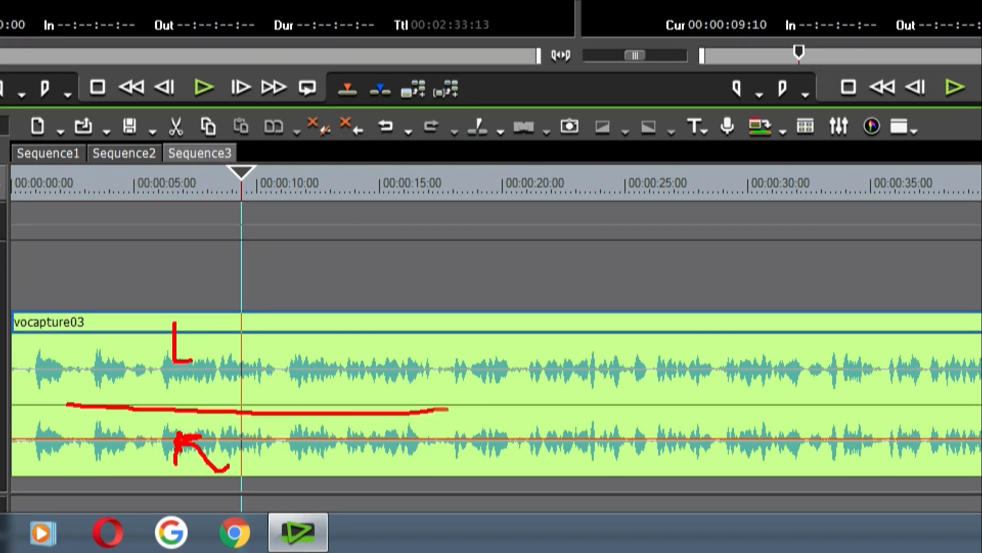
{"action": "left_click_drag", "start_coordinate": [395, 380], "coordinate": [369, 291]}
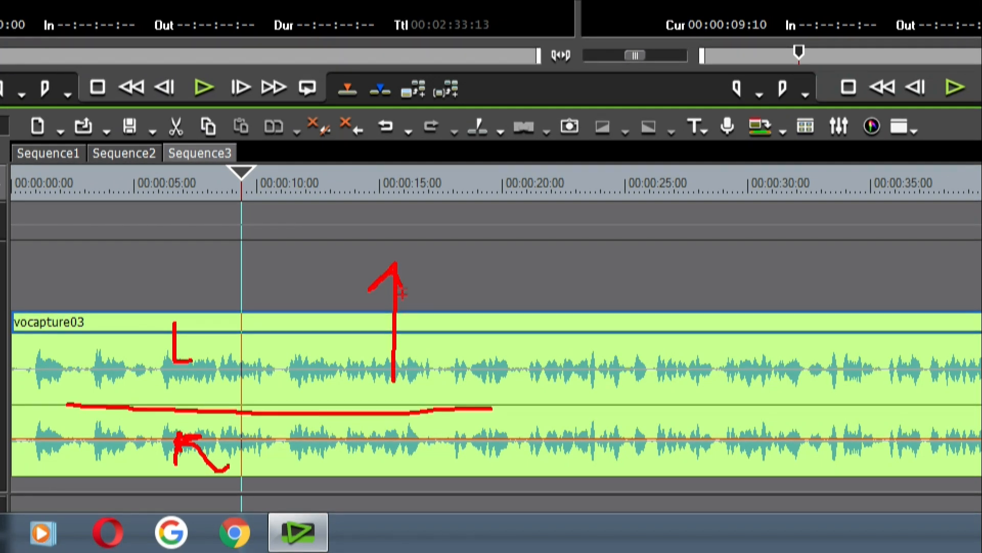
{"action": "left_click_drag", "start_coordinate": [391, 436], "coordinate": [400, 535]}
{"action": "mouse_move", "coordinate": [376, 496]}
{"action": "left_mouse_down"}
{"action": "mouse_move", "coordinate": [404, 532]}
{"action": "mouse_move", "coordinate": [439, 489]}
{"action": "left_mouse_up"}
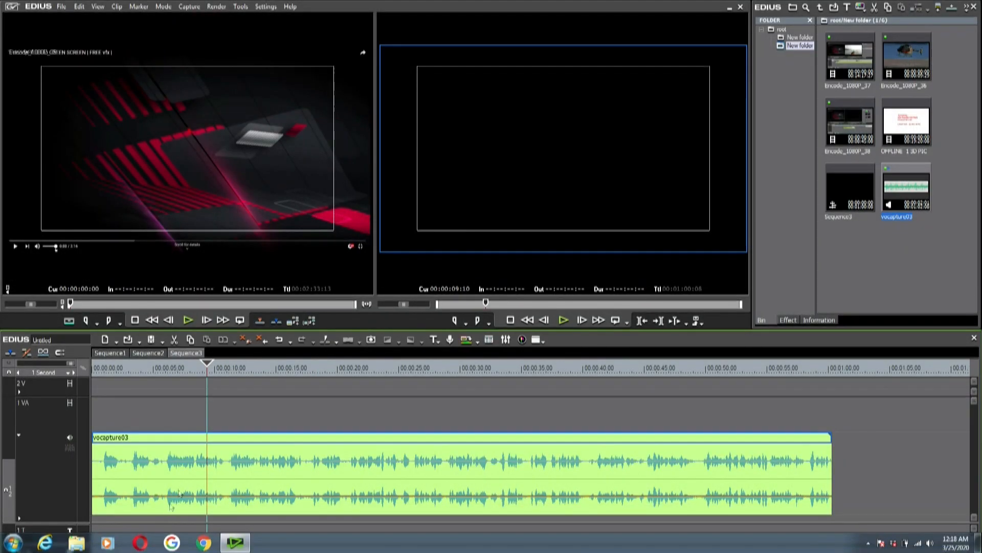
{"action": "left_click_drag", "start_coordinate": [210, 370], "coordinate": [205, 460]}
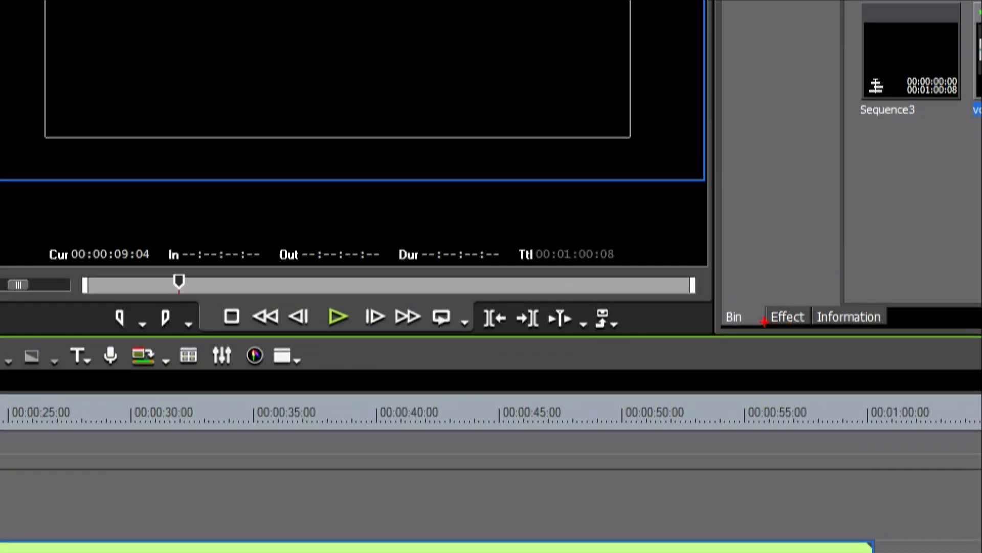
Circle the Effect label in red, draw an arrow up to the note "AUDIO FILTER", and frame that note.
{"action": "mouse_move", "coordinate": [732, 288]}
{"action": "left_mouse_down"}
{"action": "mouse_move", "coordinate": [763, 290]}
{"action": "mouse_move", "coordinate": [837, 350]}
{"action": "left_mouse_up"}
{"action": "left_click_drag", "start_coordinate": [778, 176], "coordinate": [777, 306]}
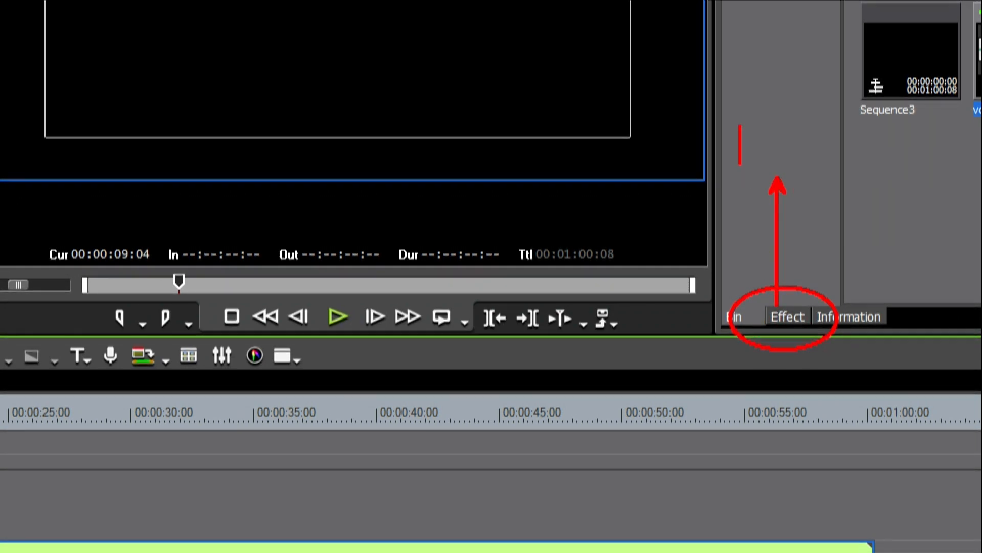
{"action": "type", "text": "AUDIO"}
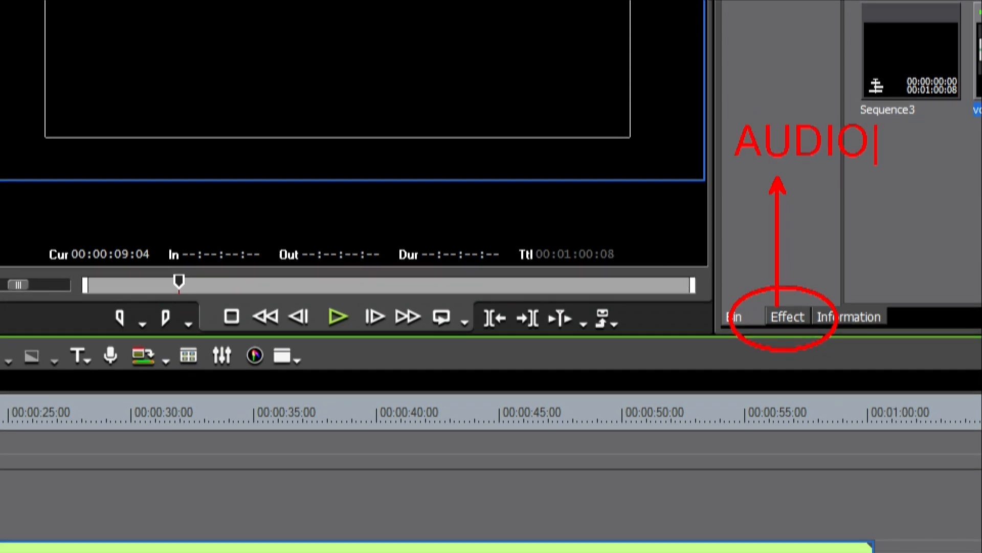
{"action": "key", "text": "Return"}
{"action": "type", "text": "LTER"}
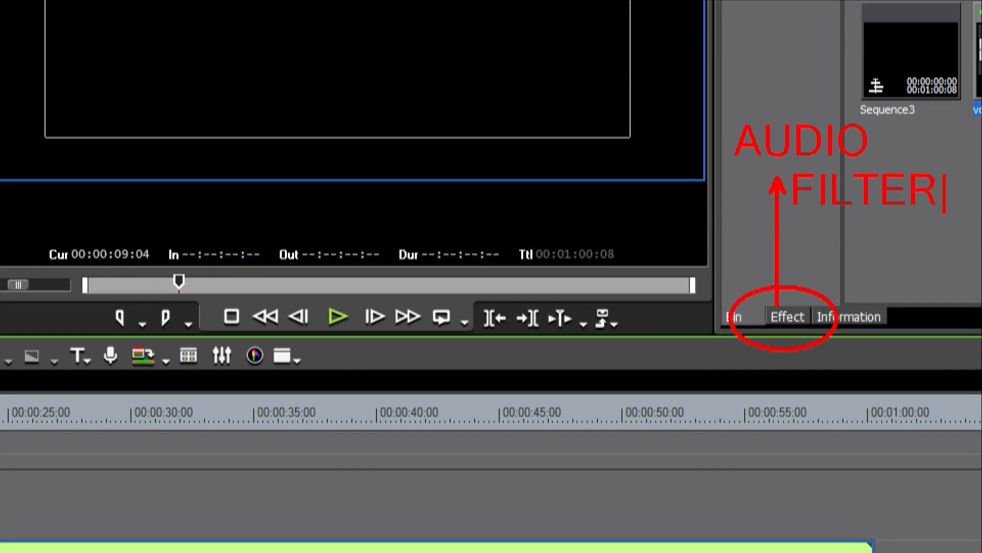
{"action": "key", "text": "Escape"}
{"action": "left_click_drag", "start_coordinate": [719, 96], "coordinate": [965, 224]}
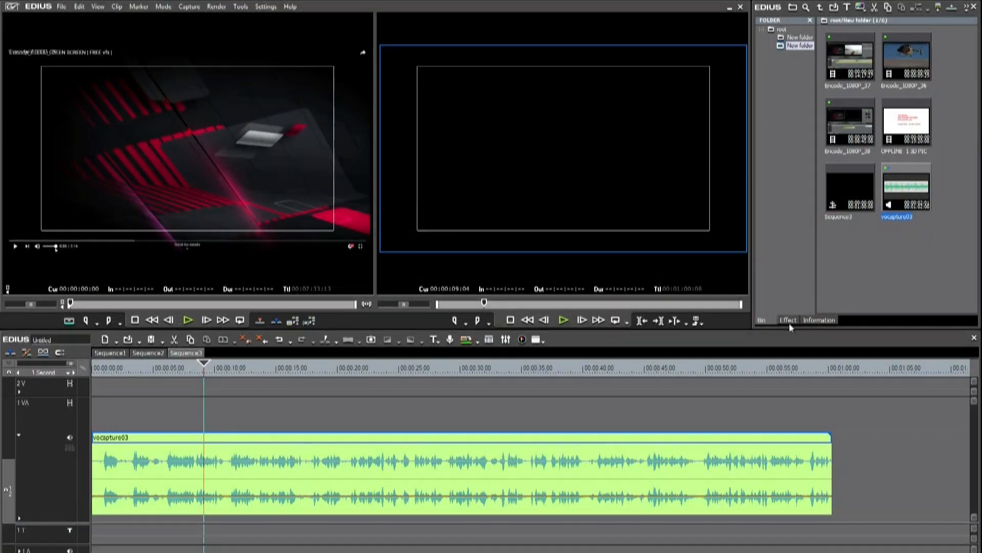
Display the effects tree at the AudioFilters folder, and mark the folder and its filters in red.
{"action": "left_click", "coordinate": [787, 318]}
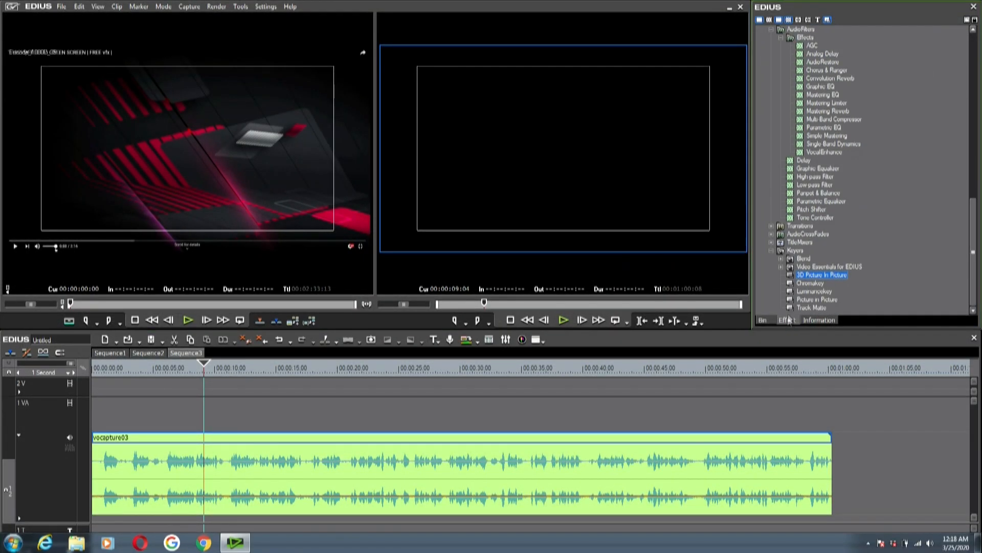
{"action": "left_click_drag", "start_coordinate": [973, 256], "coordinate": [979, 213]}
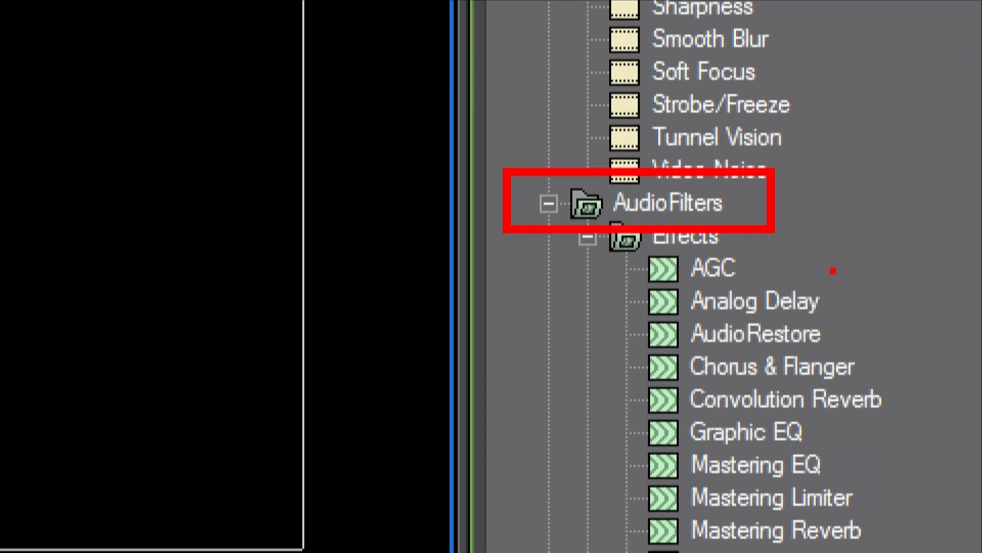
{"action": "mouse_move", "coordinate": [834, 270]}
{"action": "left_mouse_down"}
{"action": "mouse_move", "coordinate": [812, 419]}
{"action": "mouse_move", "coordinate": [826, 321]}
{"action": "left_mouse_up"}
{"action": "mouse_move", "coordinate": [728, 504]}
{"action": "left_mouse_down"}
{"action": "mouse_move", "coordinate": [612, 434]}
{"action": "mouse_move", "coordinate": [743, 473]}
{"action": "left_mouse_up"}
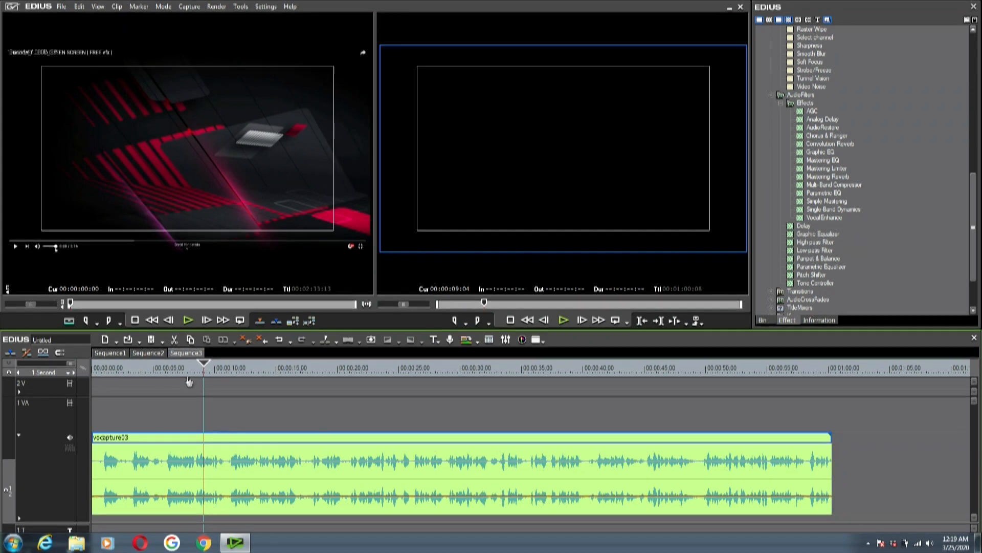
Open the Audio Mixer over the preview and play the narration from about five seconds to watch the 1 VA and Master peak meters.
{"action": "left_click_drag", "start_coordinate": [201, 371], "coordinate": [160, 383]}
{"action": "key", "text": "space"}
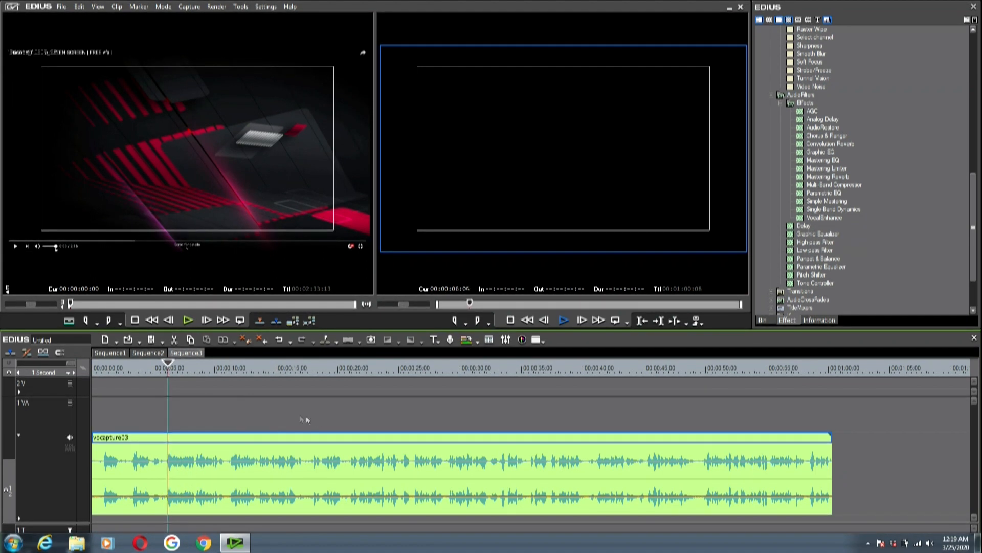
{"action": "left_click", "coordinate": [506, 340]}
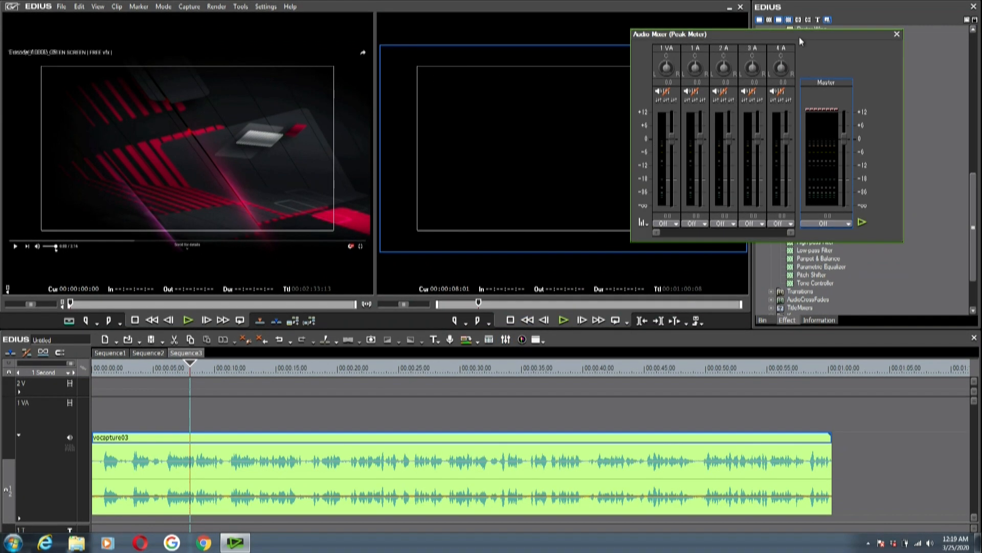
{"action": "left_click_drag", "start_coordinate": [800, 36], "coordinate": [591, 62]}
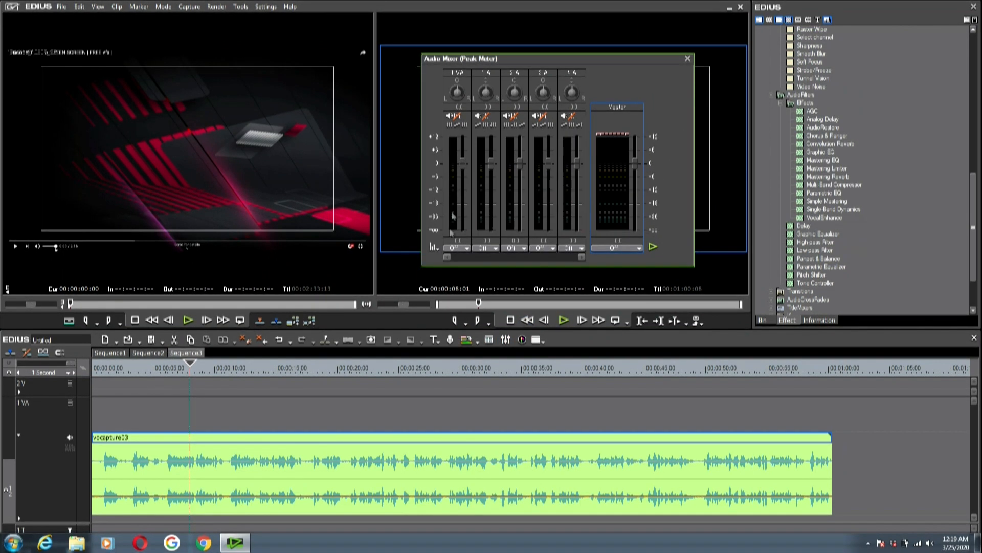
{"action": "key", "text": "space"}
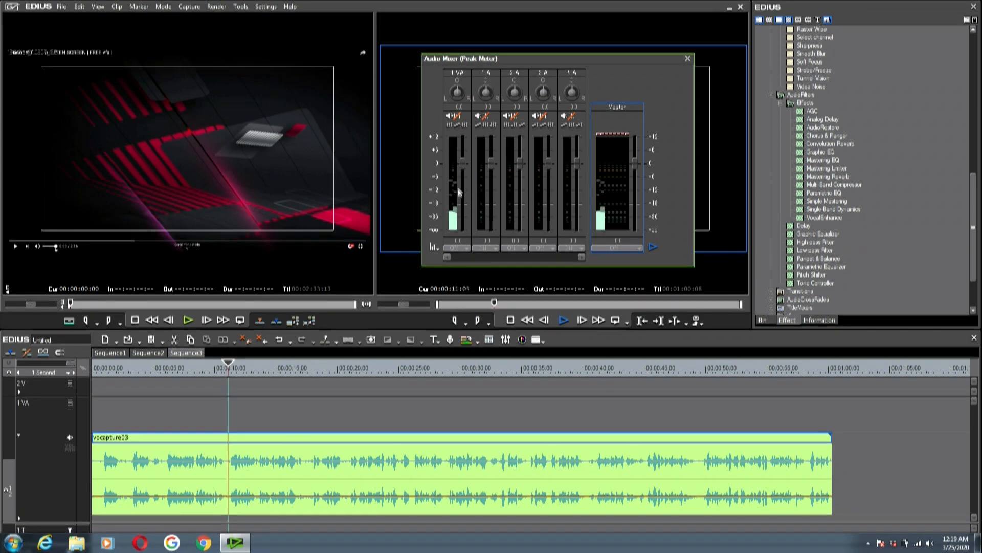
{"action": "key", "text": "space"}
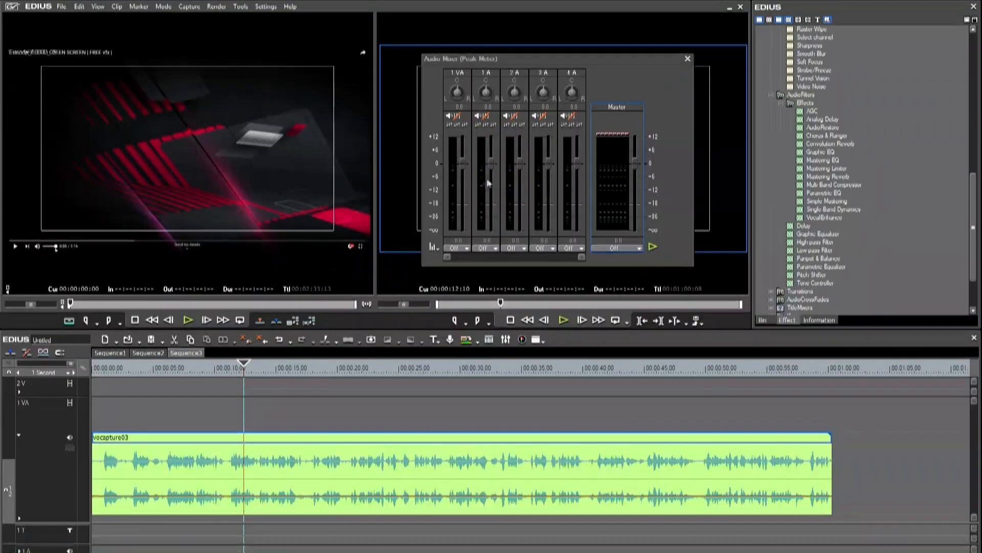
Replay the narration briefly from about six seconds to check its level, and return the playhead to the start of the timeline.
{"action": "left_click_drag", "start_coordinate": [243, 366], "coordinate": [166, 392]}
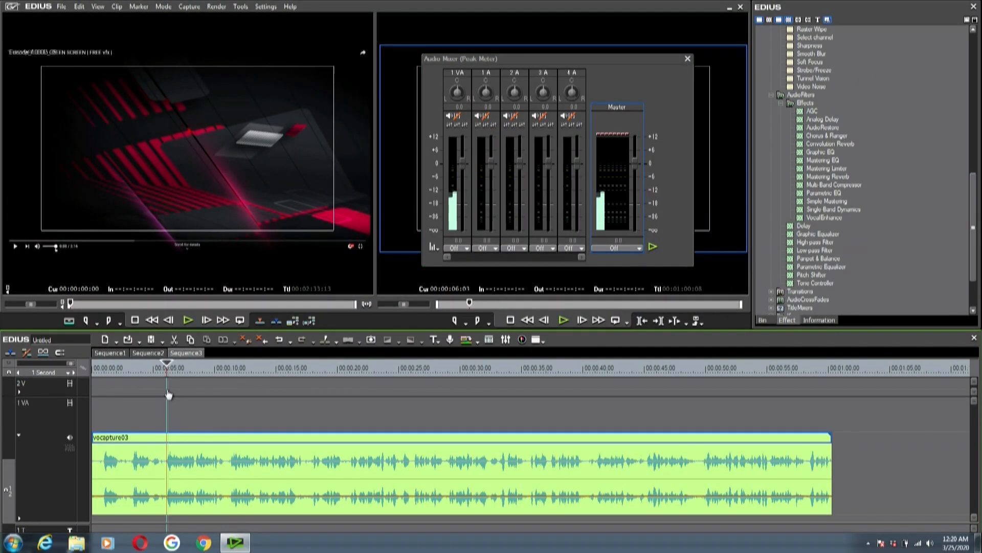
{"action": "key", "text": "space"}
{"action": "key", "text": "space"}
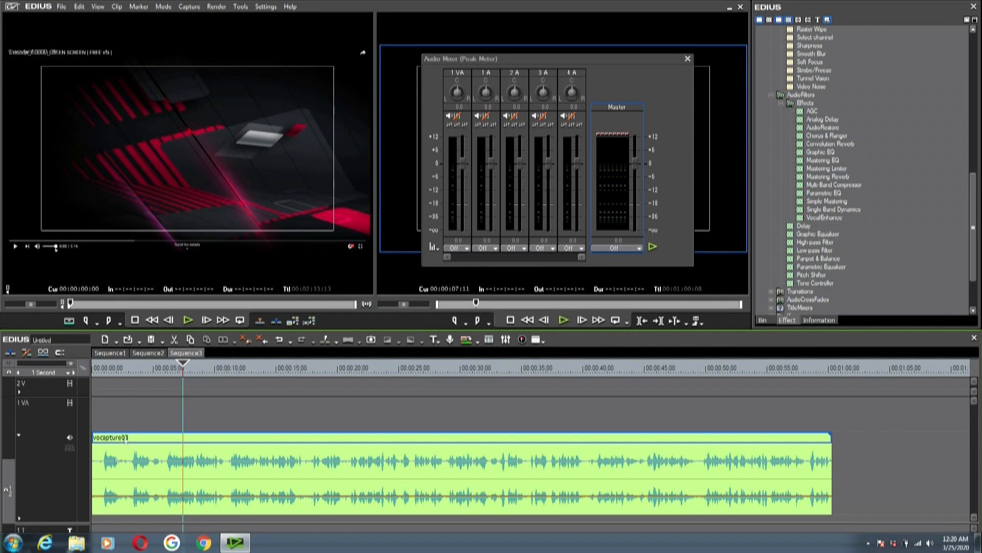
{"action": "key", "text": "Home"}
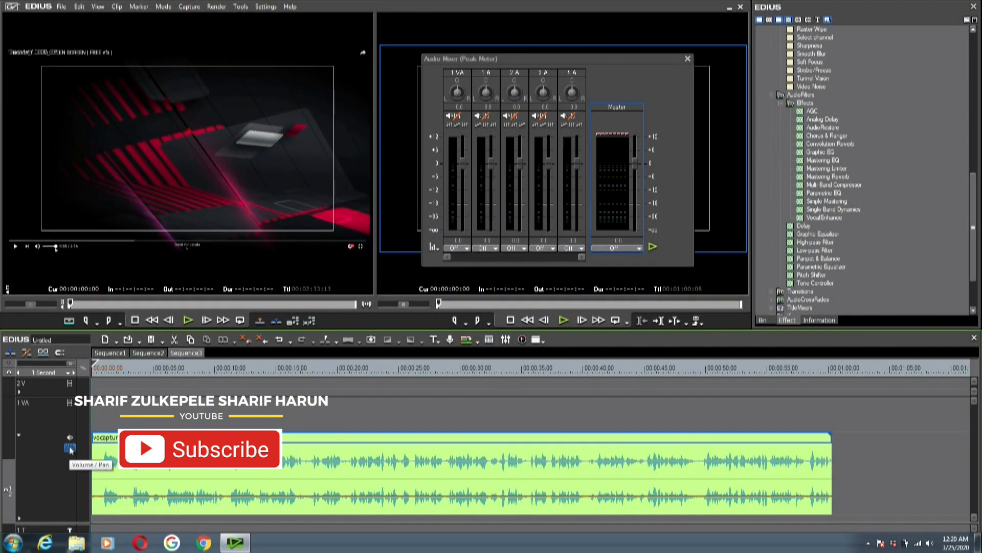
Activate the Volume line on track 1 VA, raise both ends of vocapture03 to 2.9 dB, and play it back to check the level.
{"action": "left_click", "coordinate": [70, 450]}
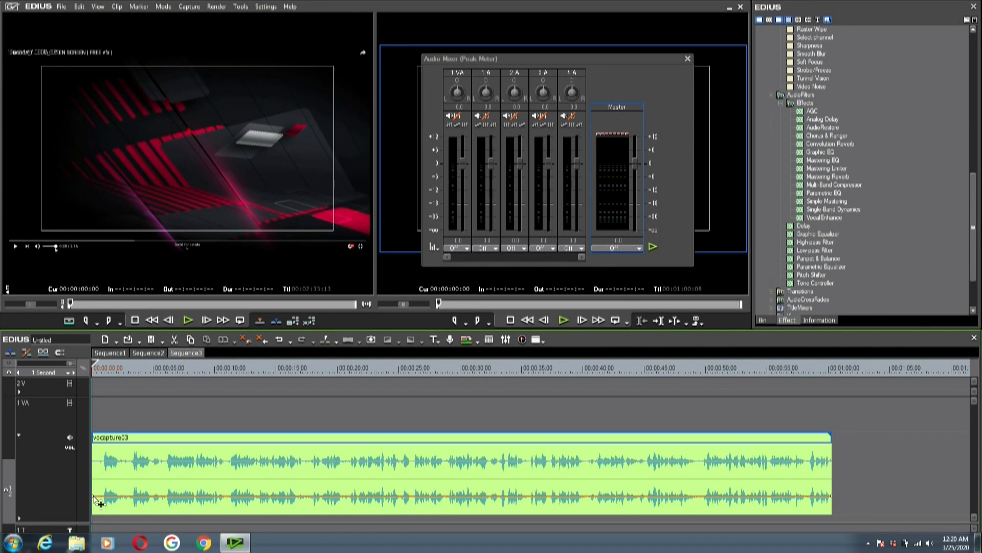
{"action": "left_click_drag", "start_coordinate": [99, 502], "coordinate": [95, 490]}
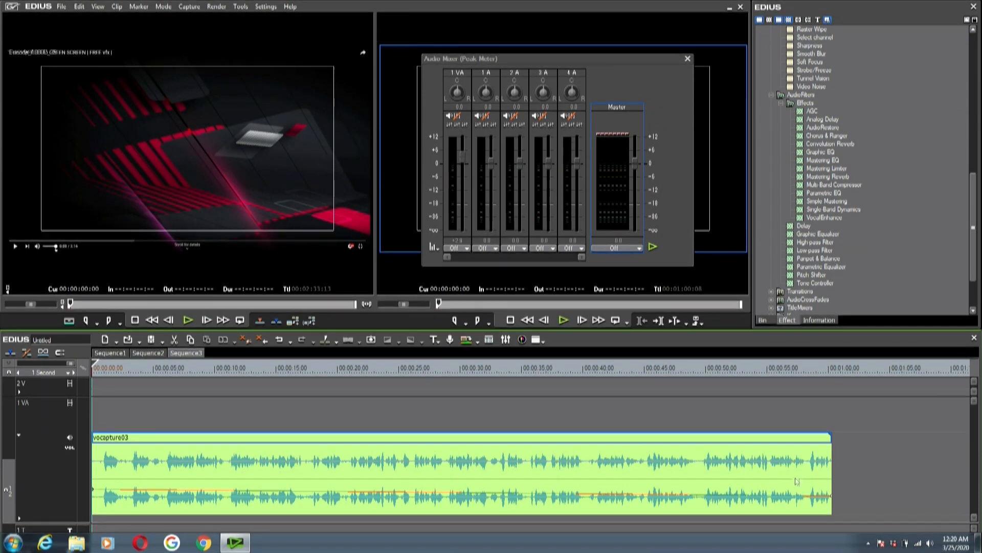
{"action": "left_click_drag", "start_coordinate": [838, 500], "coordinate": [834, 496]}
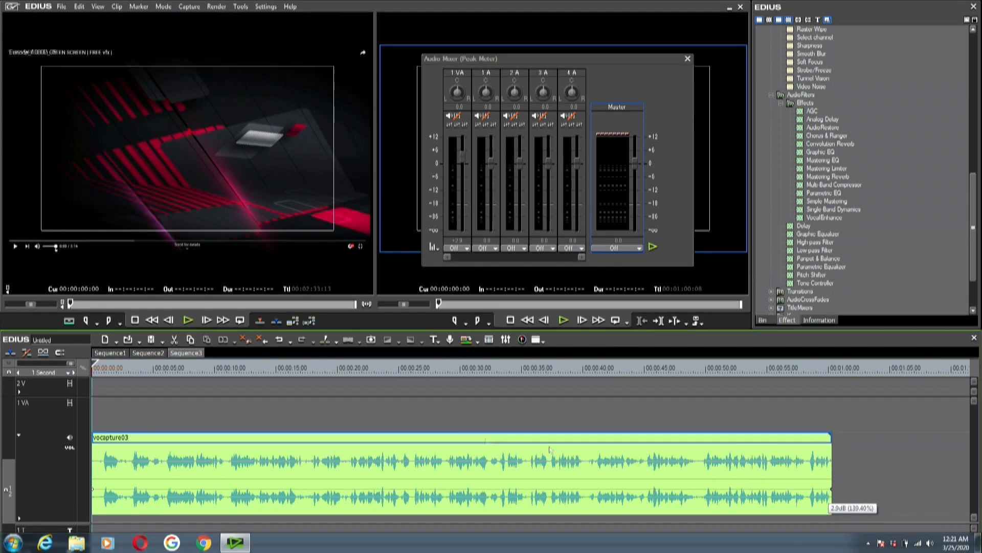
{"action": "key", "text": "space"}
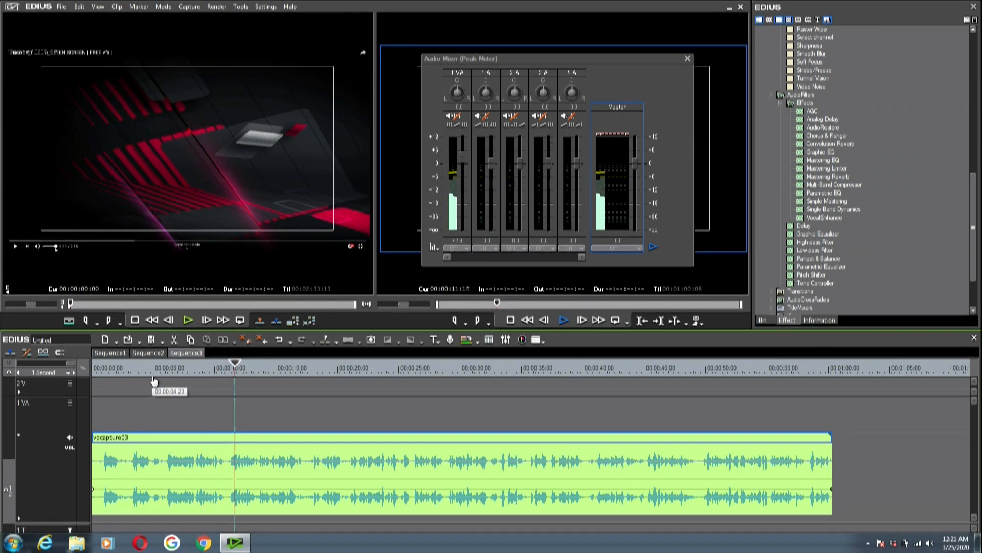
{"action": "key", "text": "space"}
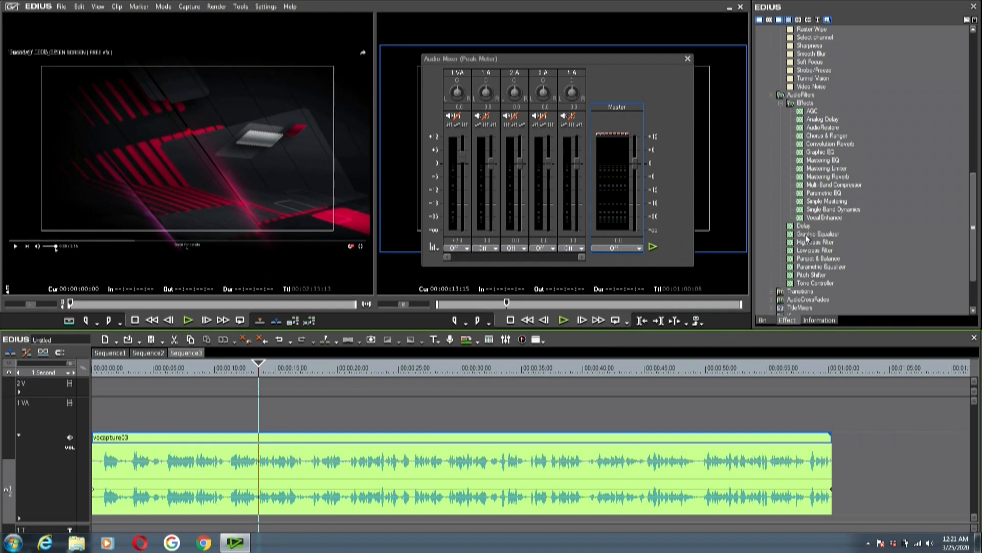
Apply the Graphic Equalizer audio filter to the vocapture03 clip and display the clip's applied effects.
{"action": "left_click_drag", "start_coordinate": [807, 238], "coordinate": [546, 466]}
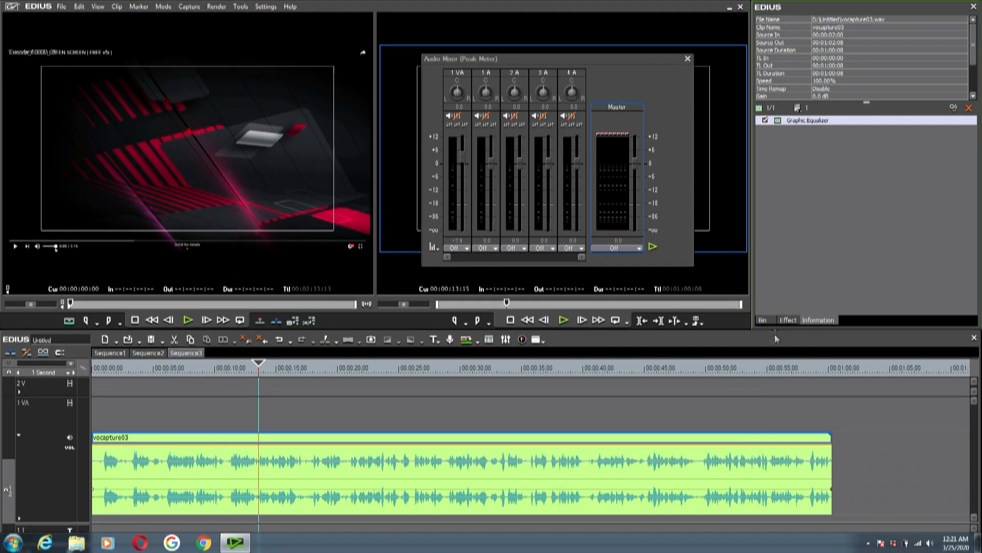
{"action": "left_click", "coordinate": [788, 320]}
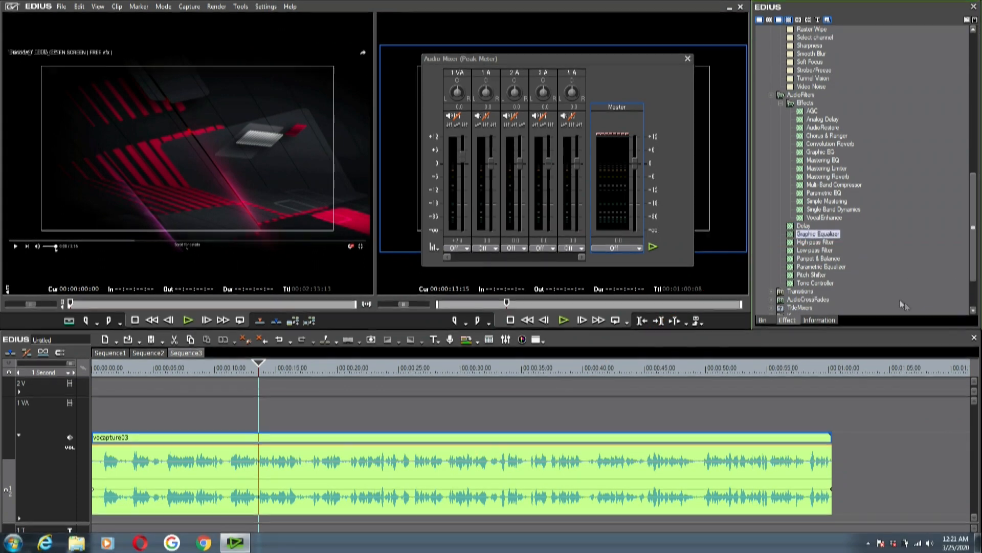
{"action": "left_click", "coordinate": [817, 321]}
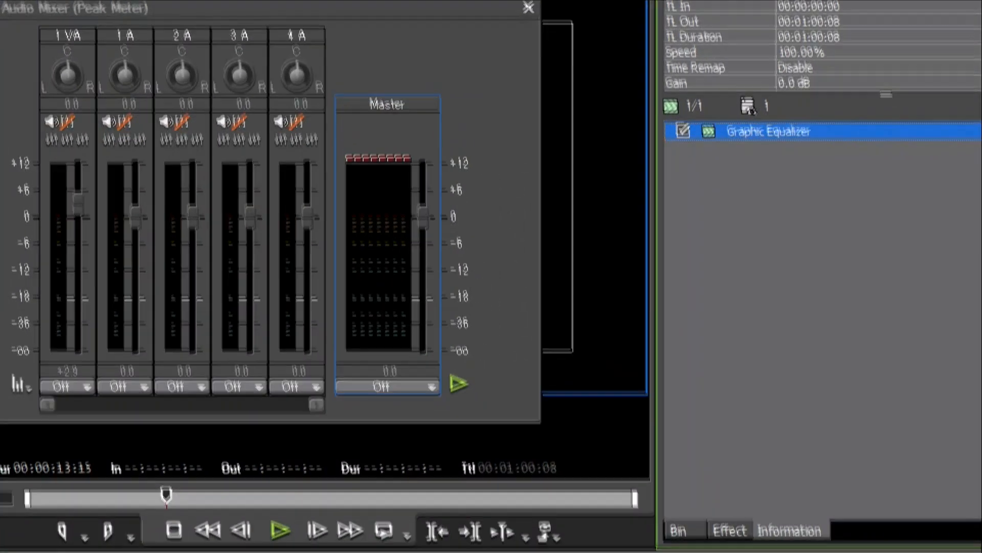
Circle the applied Graphic Equalizer entry in red, add two check marks, and clear the annotations.
{"action": "mouse_move", "coordinate": [634, 94]}
{"action": "left_mouse_down"}
{"action": "mouse_move", "coordinate": [881, 135]}
{"action": "mouse_move", "coordinate": [895, 174]}
{"action": "left_mouse_up"}
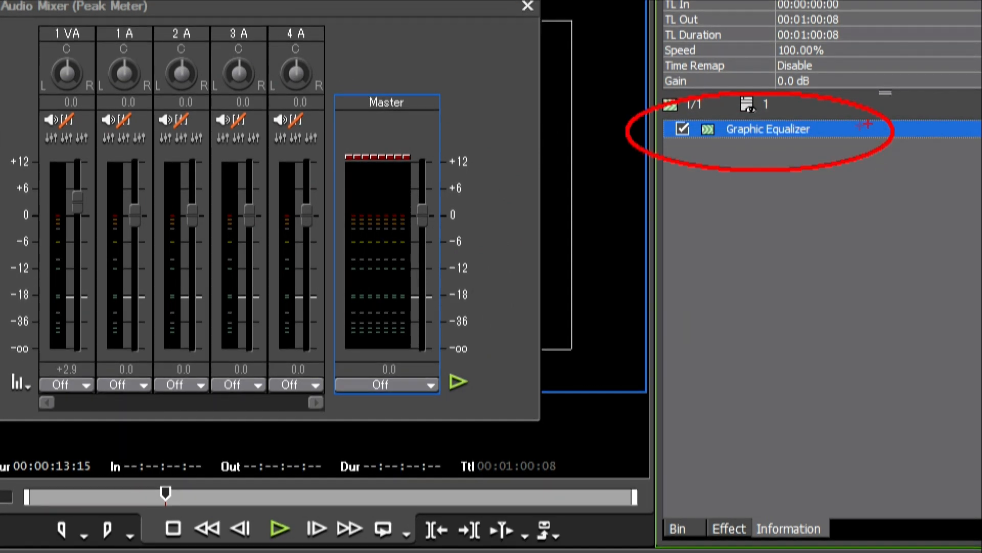
{"action": "left_click_drag", "start_coordinate": [838, 123], "coordinate": [900, 83]}
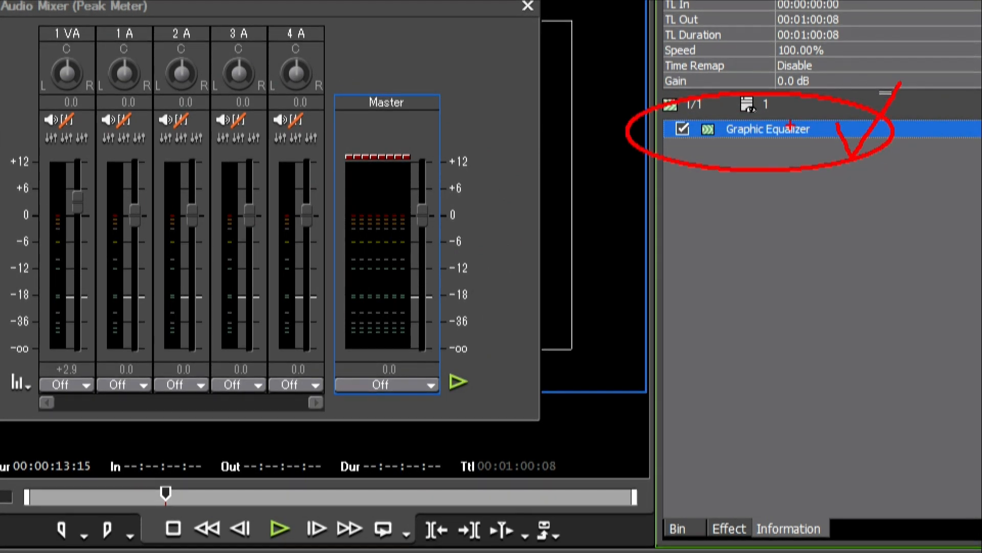
{"action": "left_click_drag", "start_coordinate": [792, 125], "coordinate": [847, 92]}
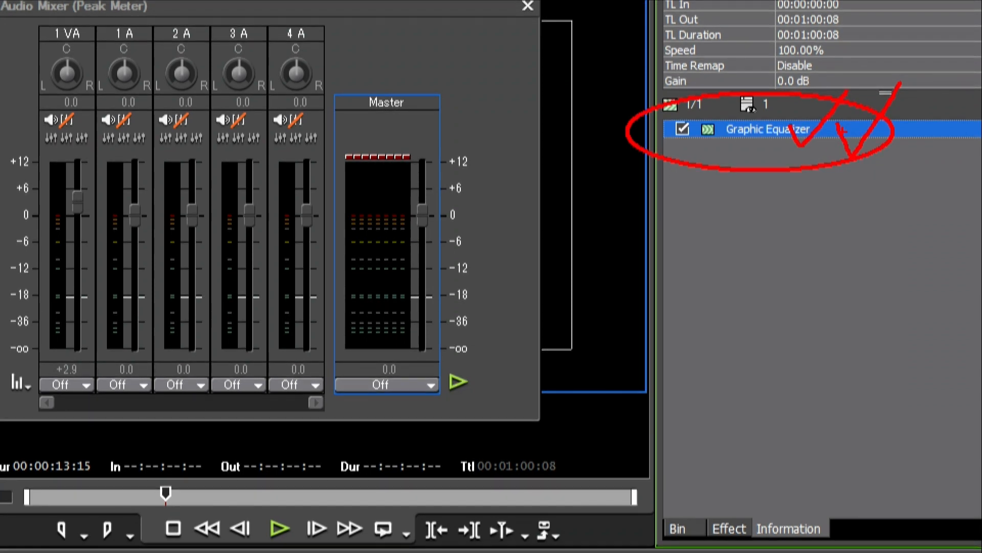
{"action": "key", "text": "Escape"}
Open the Graphic Equalizer settings and annotate them, crossing out the Master slider and sketching a red dipping curve and a blue arched curve.
{"action": "double_click", "coordinate": [846, 120]}
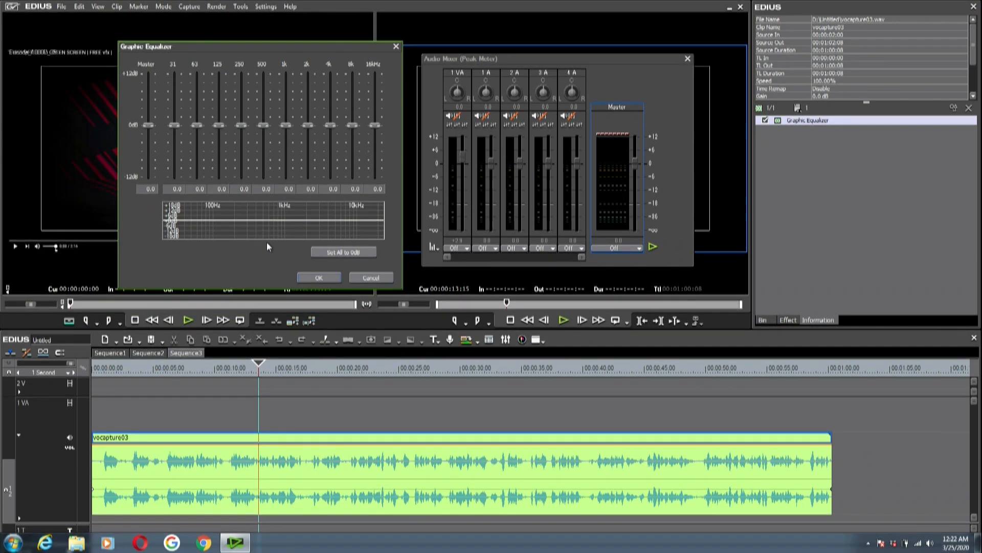
{"action": "key", "text": "ctrl+1"}
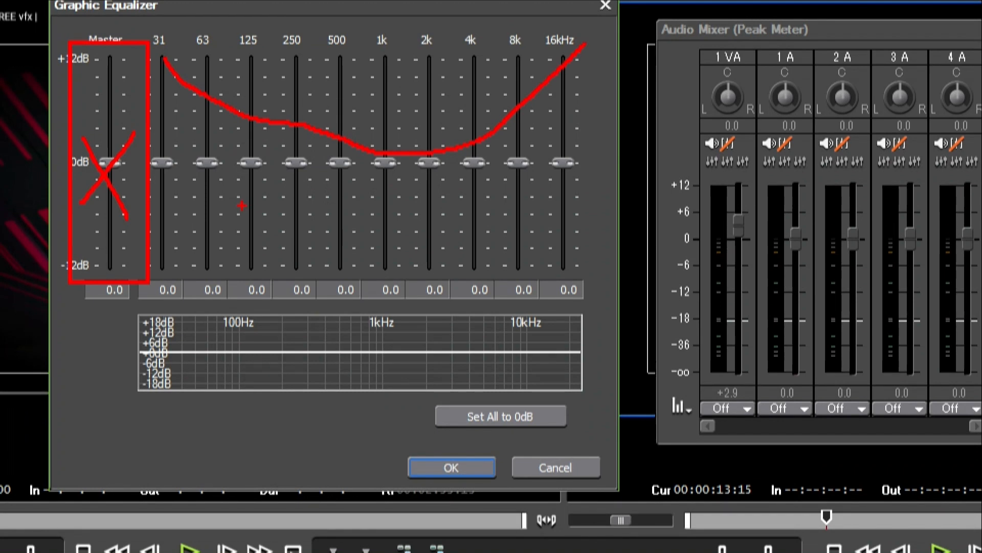
{"action": "mouse_move", "coordinate": [157, 260]}
{"action": "left_mouse_down"}
{"action": "mouse_move", "coordinate": [170, 230]}
{"action": "mouse_move", "coordinate": [245, 193]}
{"action": "mouse_move", "coordinate": [396, 153]}
{"action": "mouse_move", "coordinate": [492, 183]}
{"action": "mouse_move", "coordinate": [593, 241]}
{"action": "mouse_move", "coordinate": [608, 263]}
{"action": "left_mouse_up"}
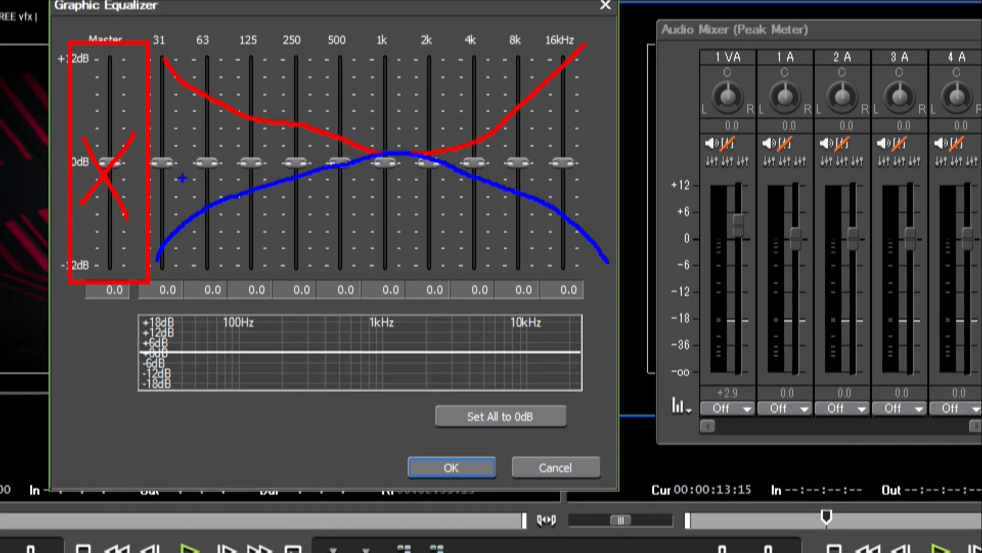
{"action": "mouse_move", "coordinate": [118, 171]}
{"action": "left_mouse_down"}
{"action": "mouse_move", "coordinate": [609, 169]}
{"action": "mouse_move", "coordinate": [607, 148]}
{"action": "mouse_move", "coordinate": [526, 142]}
{"action": "mouse_move", "coordinate": [231, 149]}
{"action": "mouse_move", "coordinate": [159, 168]}
{"action": "left_mouse_up"}
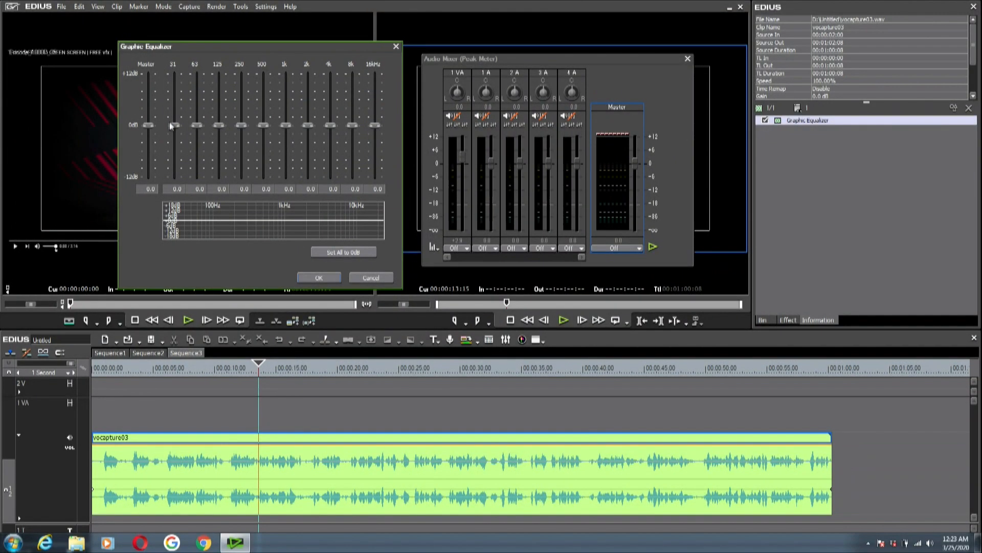
{"action": "left_click_drag", "start_coordinate": [154, 250], "coordinate": [159, 180]}
Set the equalizer bands from 31 Hz to 16 kHz to 9.7, 6.1, 4.4, 2.6, 1.0, 0.0, 2.0, 4.2, 6.5 and 6.0 dB.
{"action": "left_click_drag", "start_coordinate": [177, 90], "coordinate": [175, 83]}
{"action": "left_click_drag", "start_coordinate": [196, 125], "coordinate": [263, 121]}
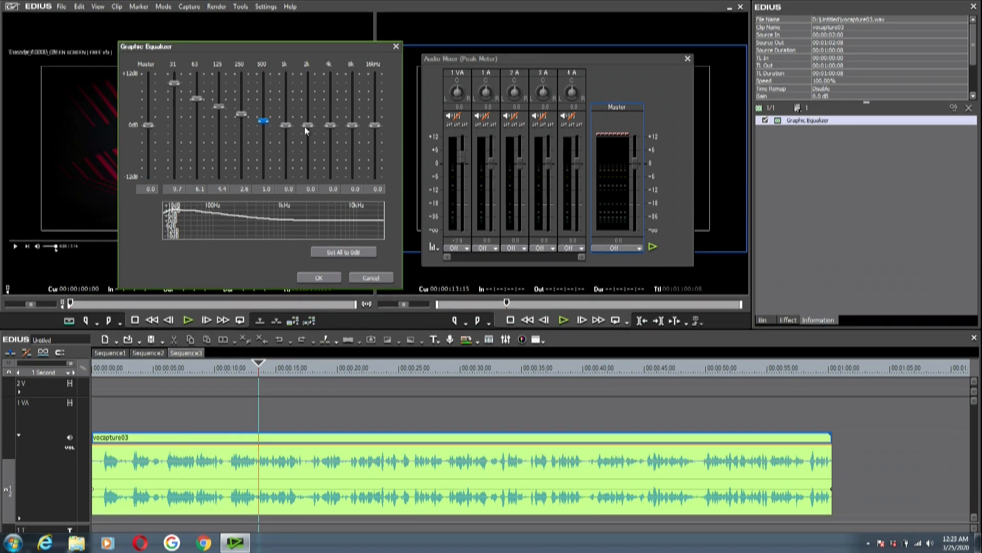
{"action": "left_click_drag", "start_coordinate": [307, 131], "coordinate": [374, 99]}
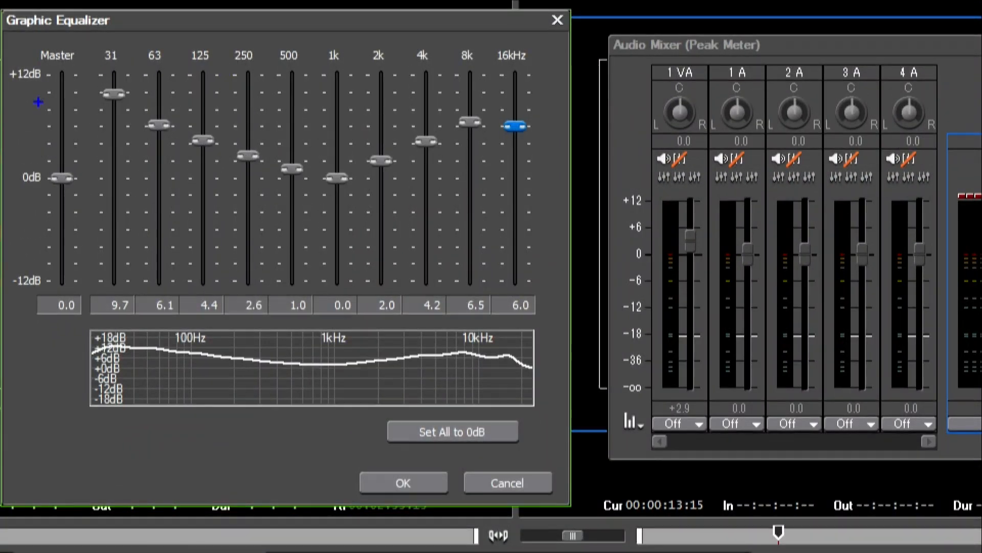
Trace the slider curve in blue and the frequency response graph in red, and clear the annotations.
{"action": "mouse_move", "coordinate": [69, 83]}
{"action": "left_mouse_down"}
{"action": "mouse_move", "coordinate": [284, 169]}
{"action": "mouse_move", "coordinate": [353, 176]}
{"action": "mouse_move", "coordinate": [444, 129]}
{"action": "mouse_move", "coordinate": [553, 123]}
{"action": "left_mouse_up"}
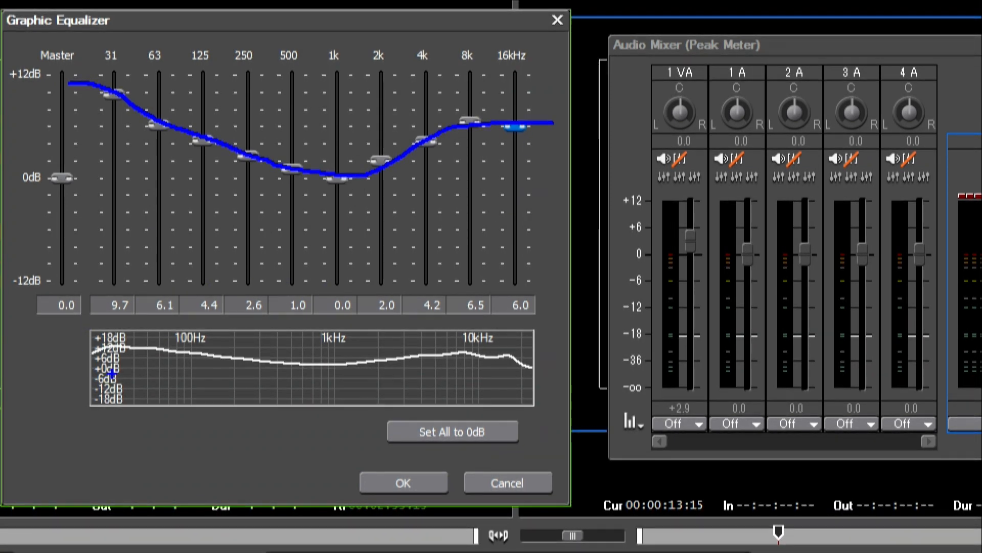
{"action": "mouse_move", "coordinate": [91, 358]}
{"action": "left_mouse_down"}
{"action": "mouse_move", "coordinate": [125, 348]}
{"action": "mouse_move", "coordinate": [382, 373]}
{"action": "mouse_move", "coordinate": [455, 352]}
{"action": "mouse_move", "coordinate": [558, 349]}
{"action": "left_mouse_up"}
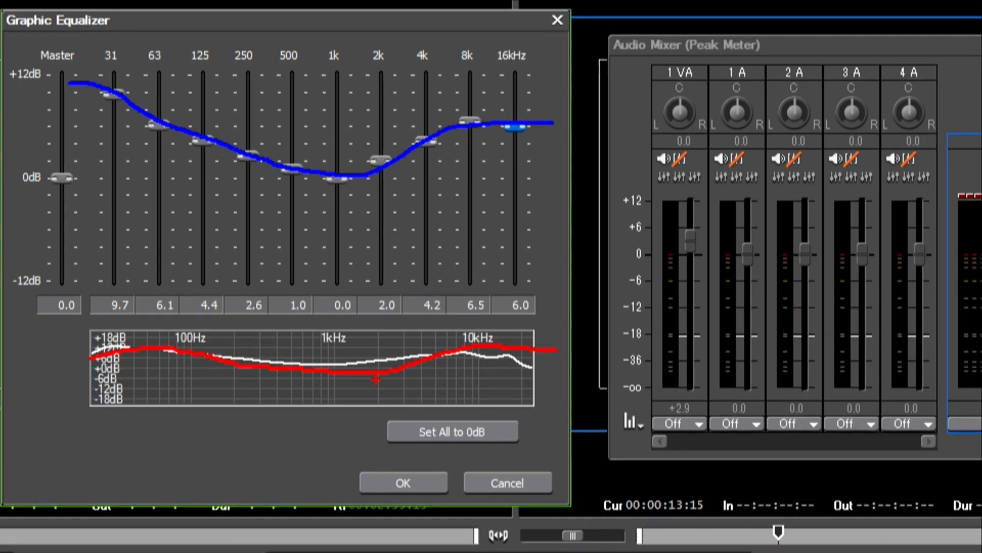
{"action": "key", "text": "Escape"}
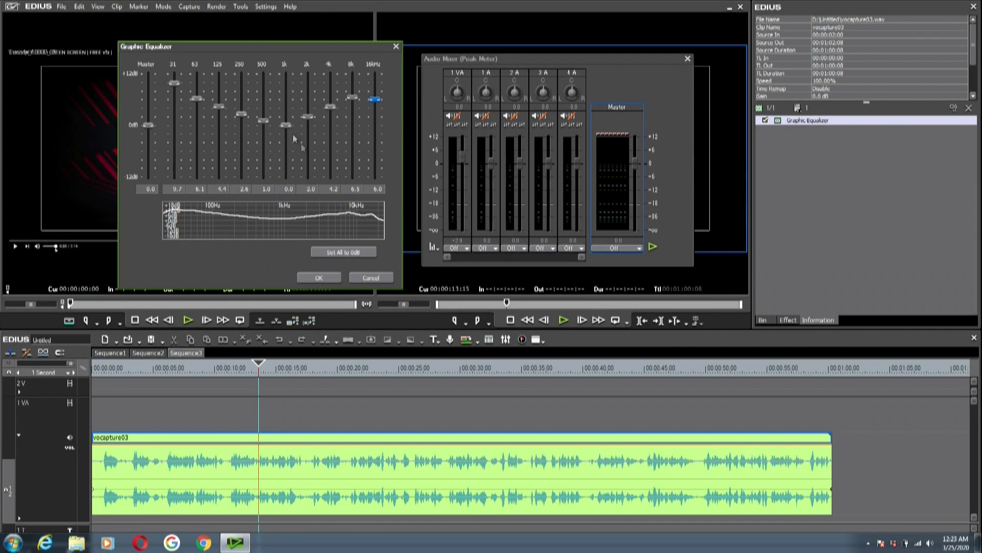
Accept the equalizer settings and play the narration briefly from about six seconds to hear the result.
{"action": "left_click", "coordinate": [326, 278]}
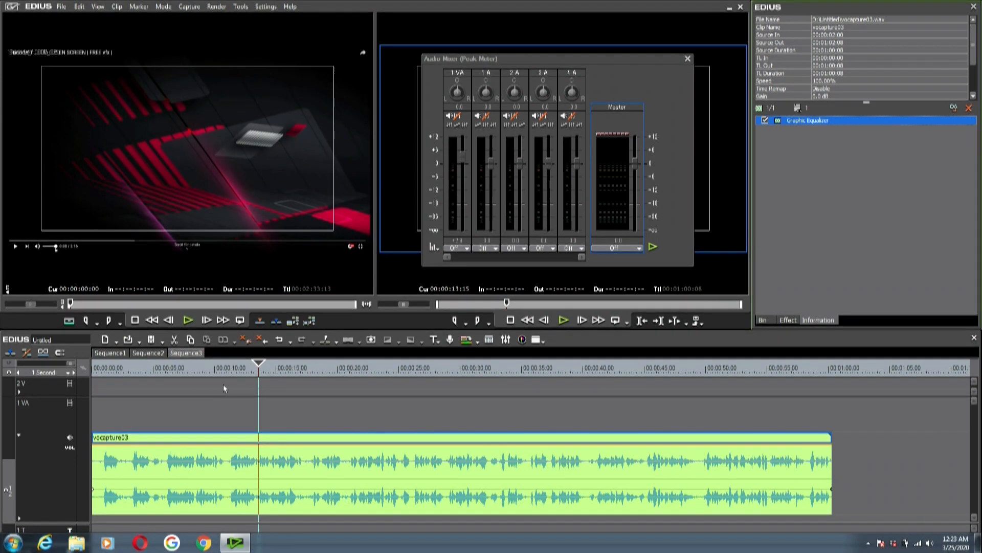
{"action": "left_click_drag", "start_coordinate": [228, 370], "coordinate": [163, 390]}
{"action": "key", "text": "space"}
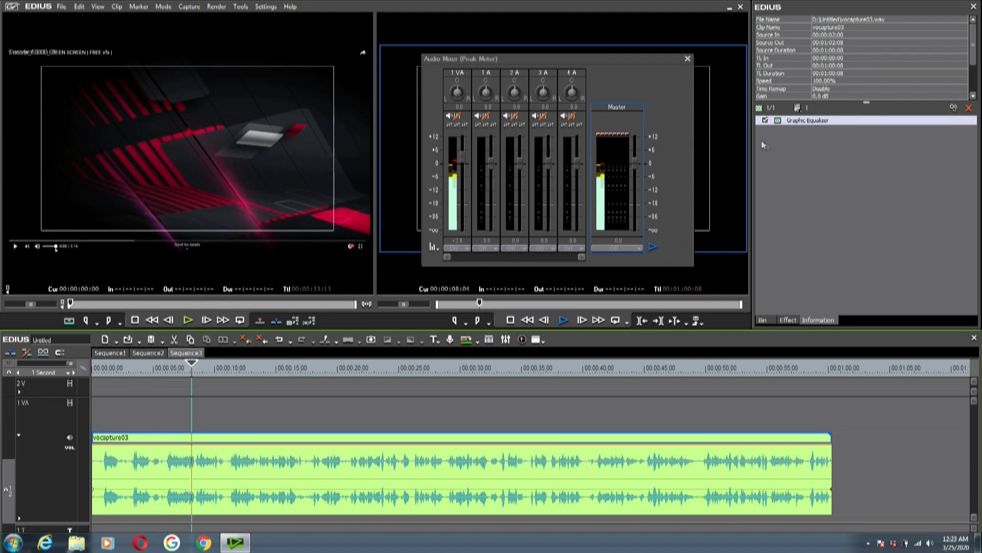
{"action": "key", "text": "space"}
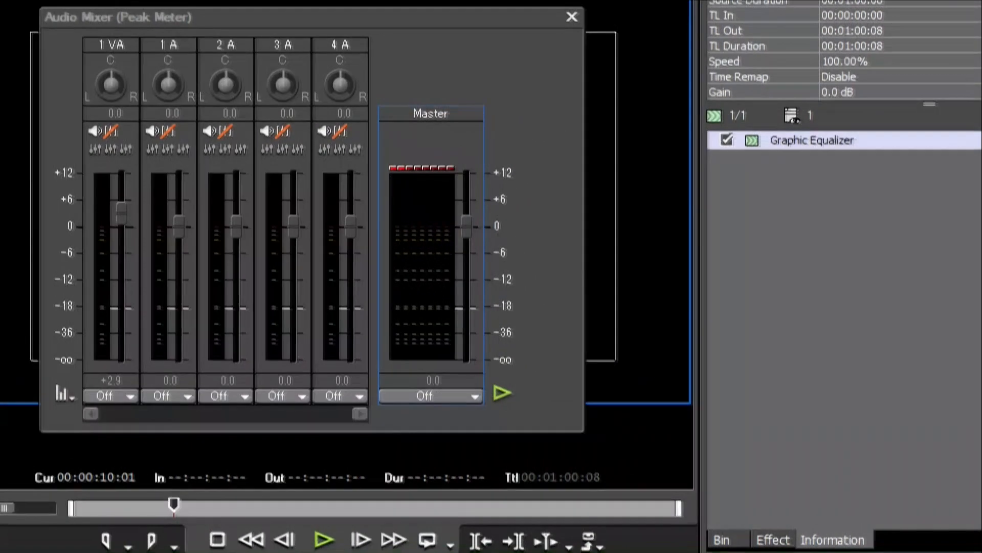
Box the Graphic Equalizer's enable checkbox in red, cross out its name, add the text "ORI", and clear the annotations.
{"action": "left_click_drag", "start_coordinate": [700, 118], "coordinate": [759, 164]}
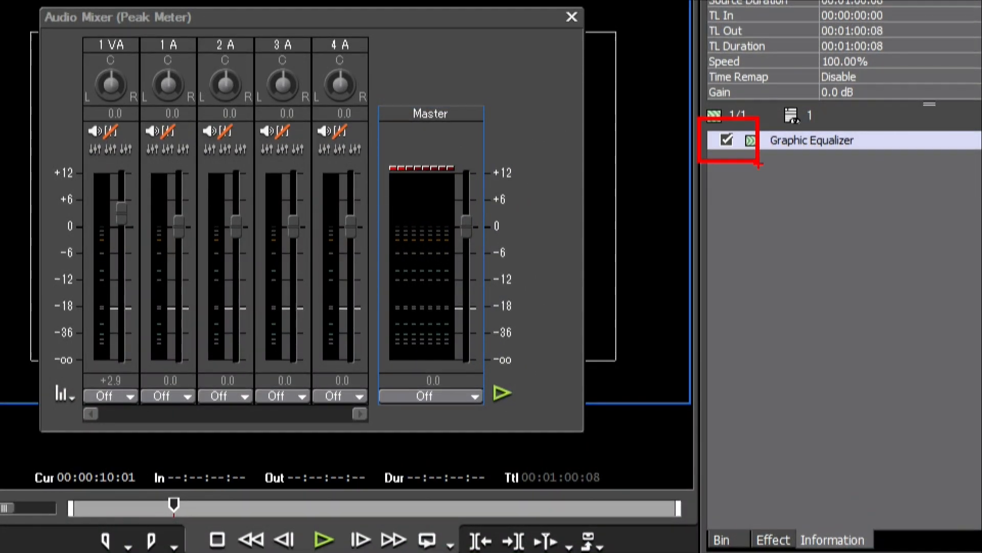
{"action": "mouse_move", "coordinate": [843, 132]}
{"action": "left_mouse_down"}
{"action": "mouse_move", "coordinate": [805, 154]}
{"action": "mouse_move", "coordinate": [855, 163]}
{"action": "left_mouse_up"}
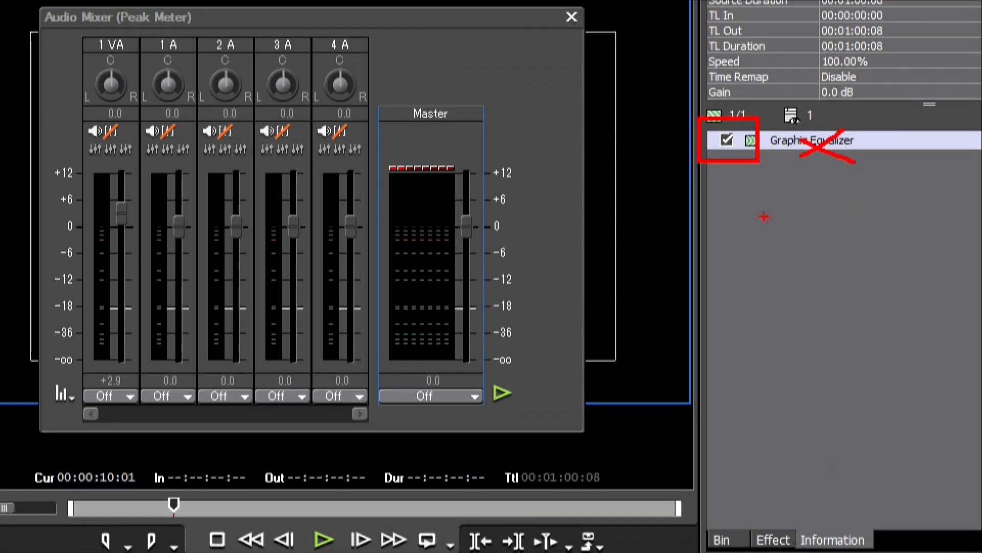
{"action": "type", "text": "t"}
{"action": "type", "text": "OR"}
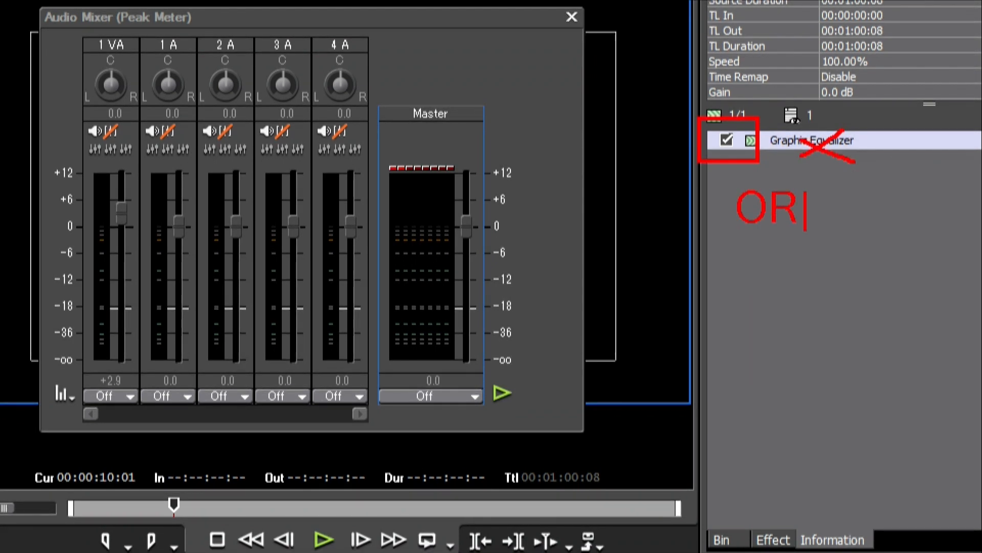
{"action": "type", "text": "I"}
{"action": "key", "text": "Escape"}
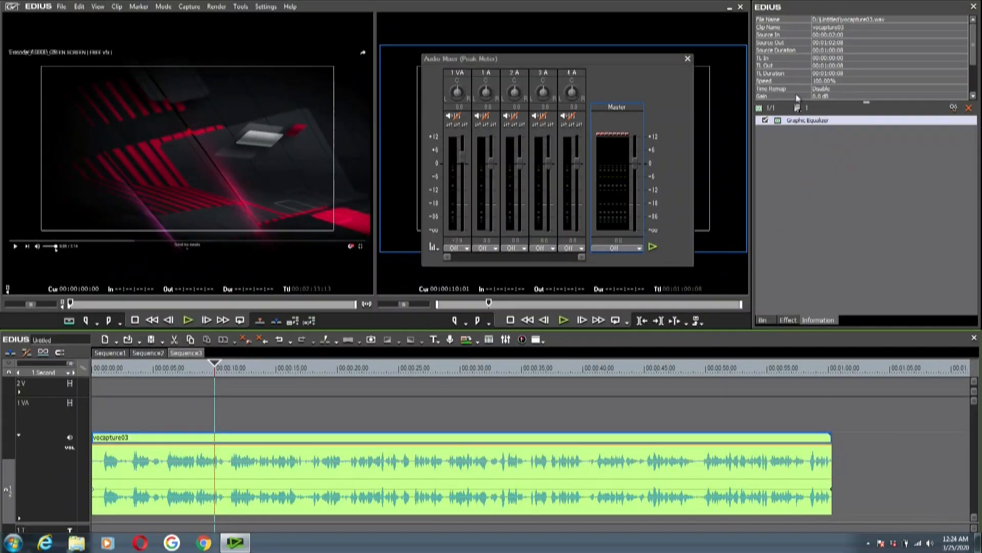
Disable the Graphic Equalizer, play the narration from about ten seconds, re-enable the filter during playback to compare, and stop.
{"action": "left_click", "coordinate": [765, 120]}
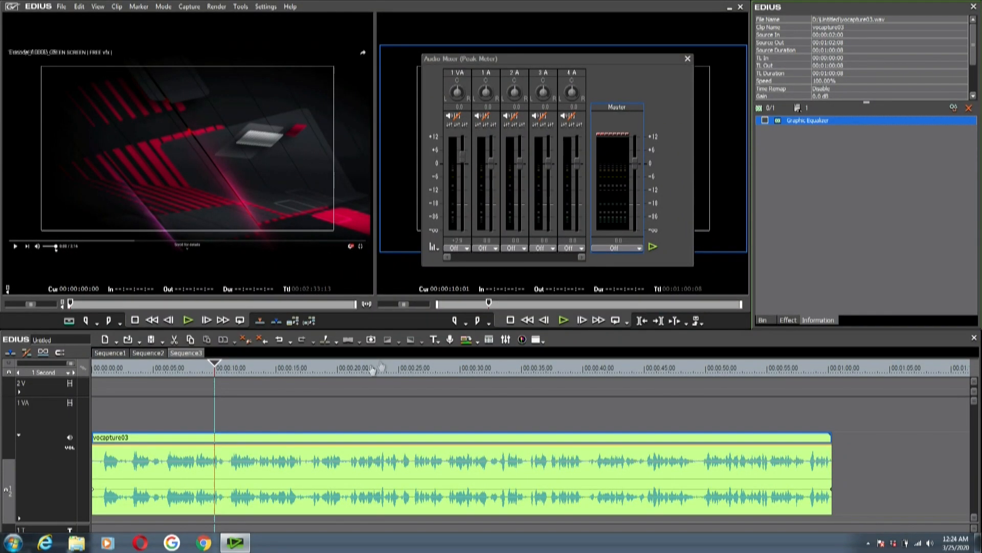
{"action": "key", "text": "space"}
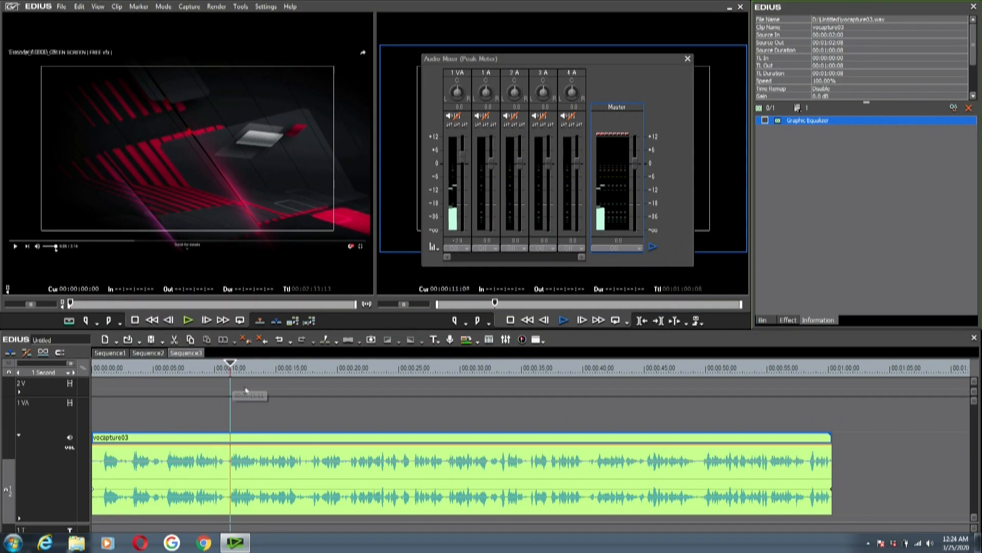
{"action": "left_click", "coordinate": [764, 121]}
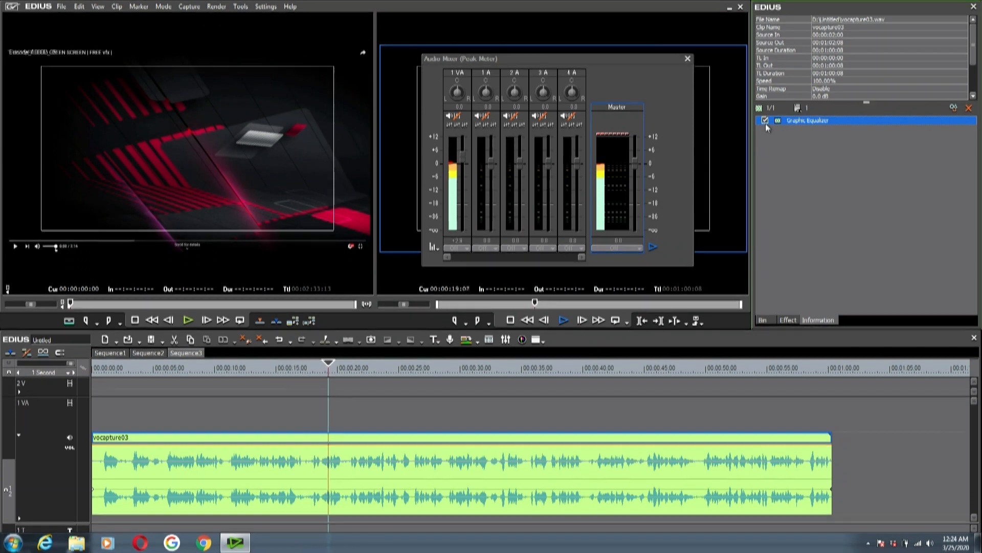
{"action": "key", "text": "space"}
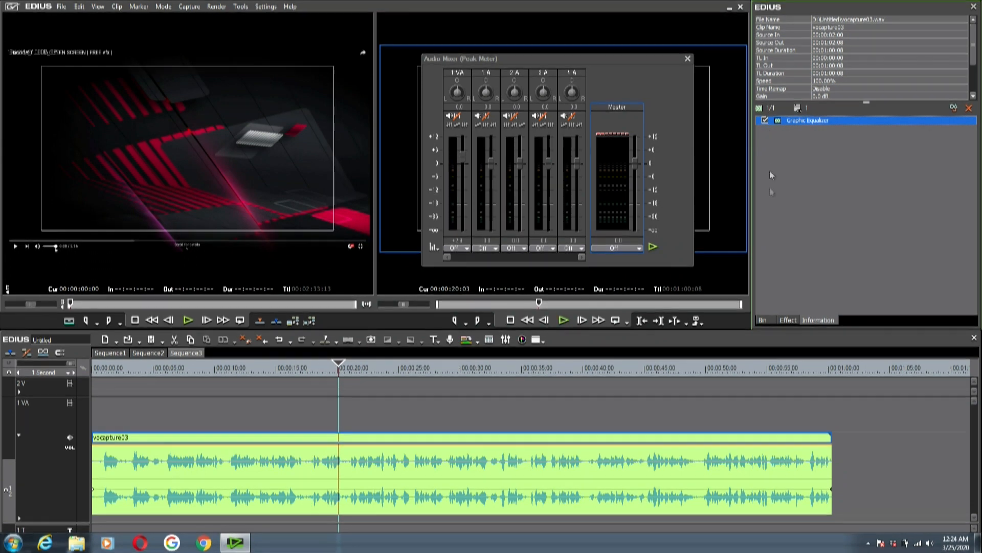
Apply the Delay audio filter to the vocapture03 clip, mark it with a red circle and arrow, and display the clip's applied effects.
{"action": "left_click", "coordinate": [787, 320]}
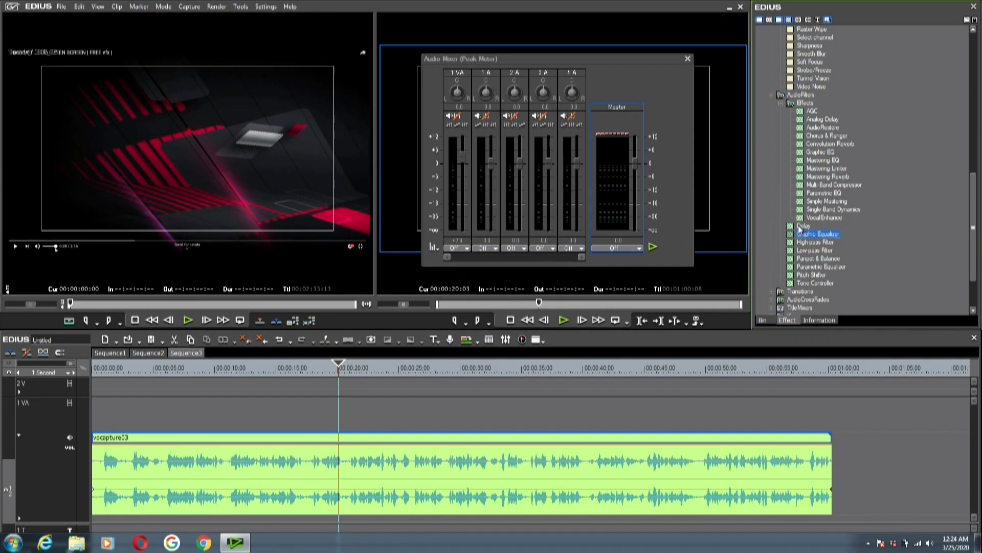
{"action": "left_click_drag", "start_coordinate": [592, 416], "coordinate": [580, 452]}
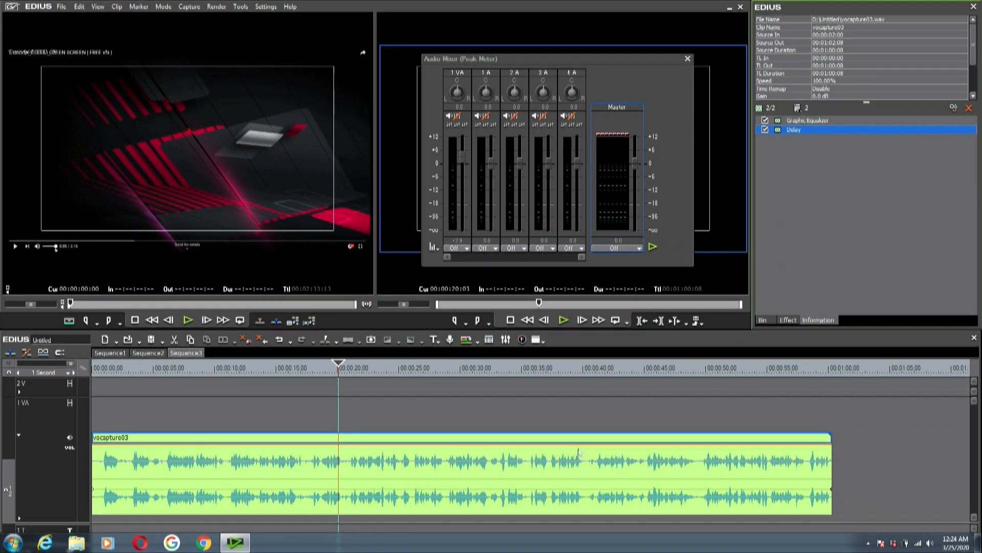
{"action": "left_click", "coordinate": [788, 320]}
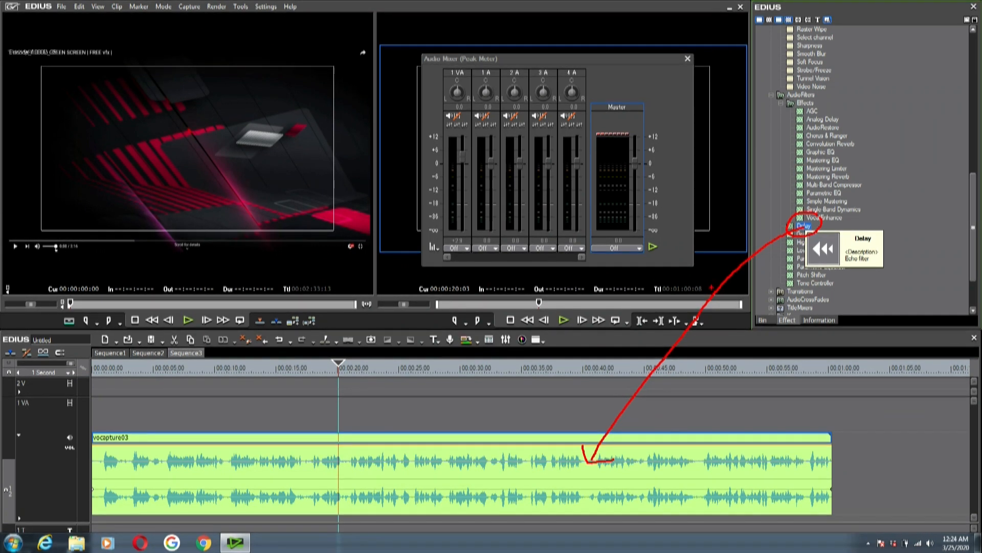
{"action": "left_click", "coordinate": [819, 320]}
Open the Delay filter's settings and play the narration from about eleven seconds to hear the default echo.
{"action": "double_click", "coordinate": [826, 130]}
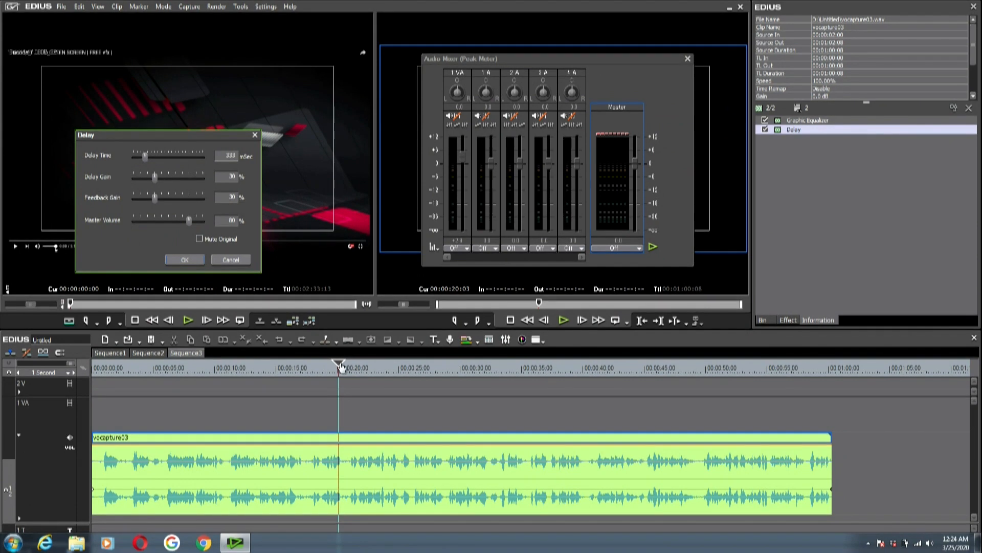
{"action": "left_click_drag", "start_coordinate": [340, 367], "coordinate": [234, 385]}
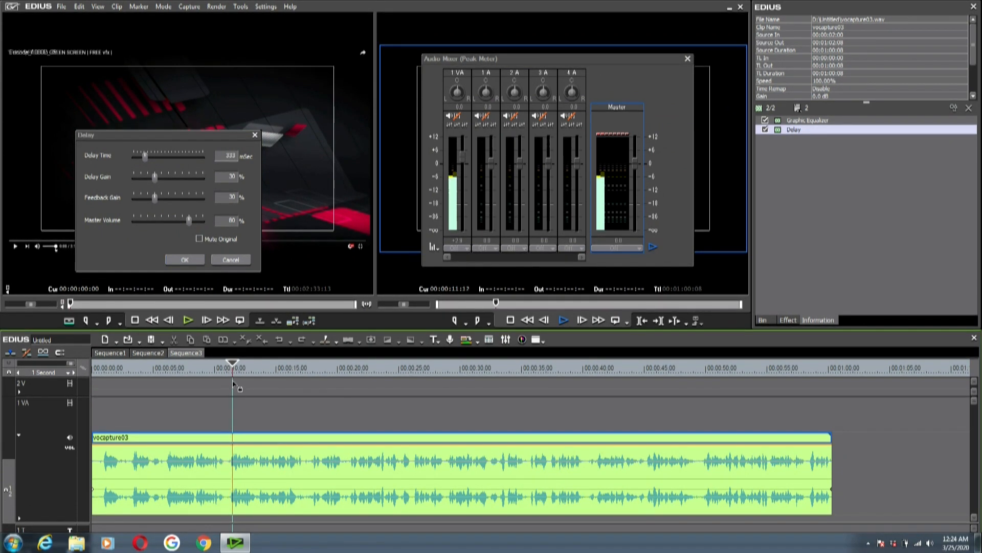
{"action": "key", "text": "space"}
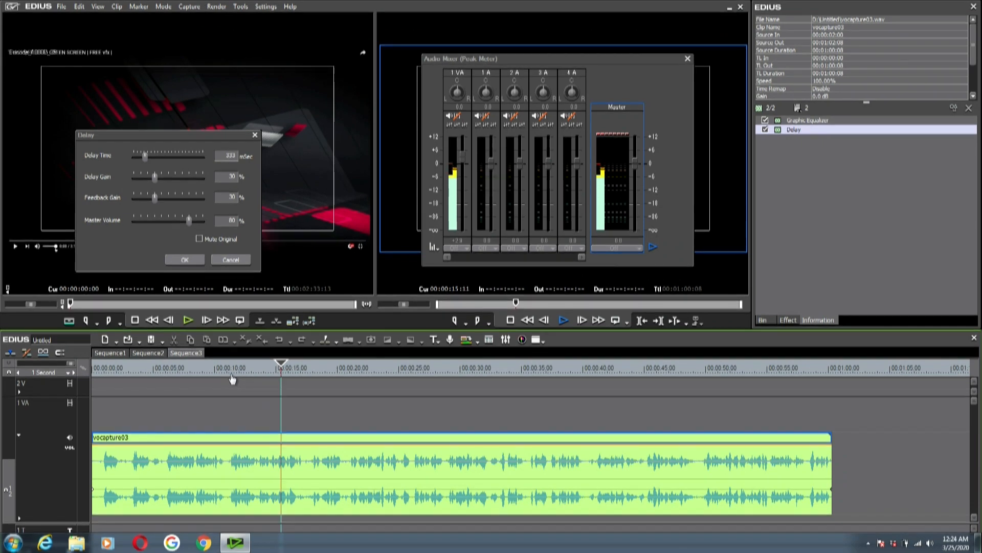
{"action": "key", "text": "space"}
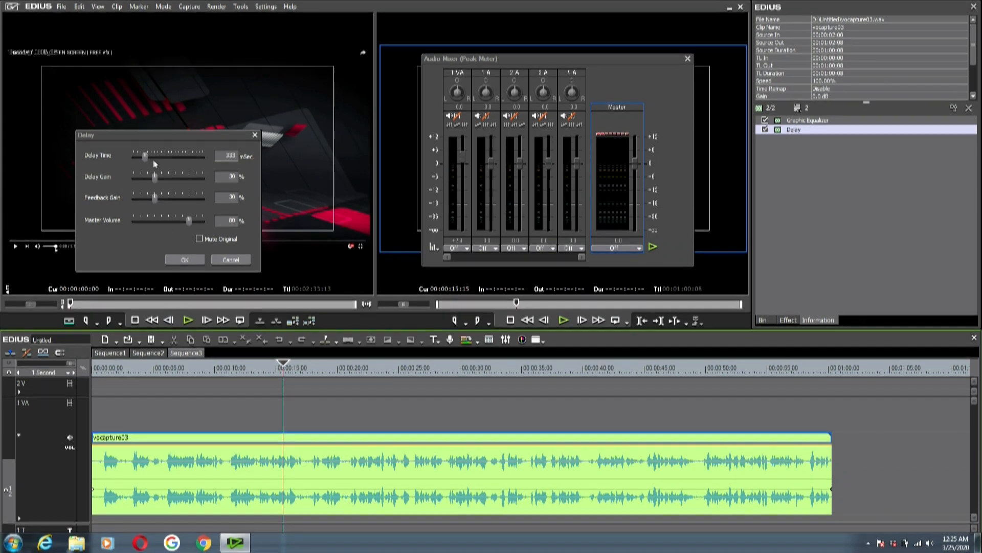
Set the Delay Time to about 161 mSec, accept it, and play the narration from about twelve seconds.
{"action": "left_click_drag", "start_coordinate": [146, 157], "coordinate": [139, 160]}
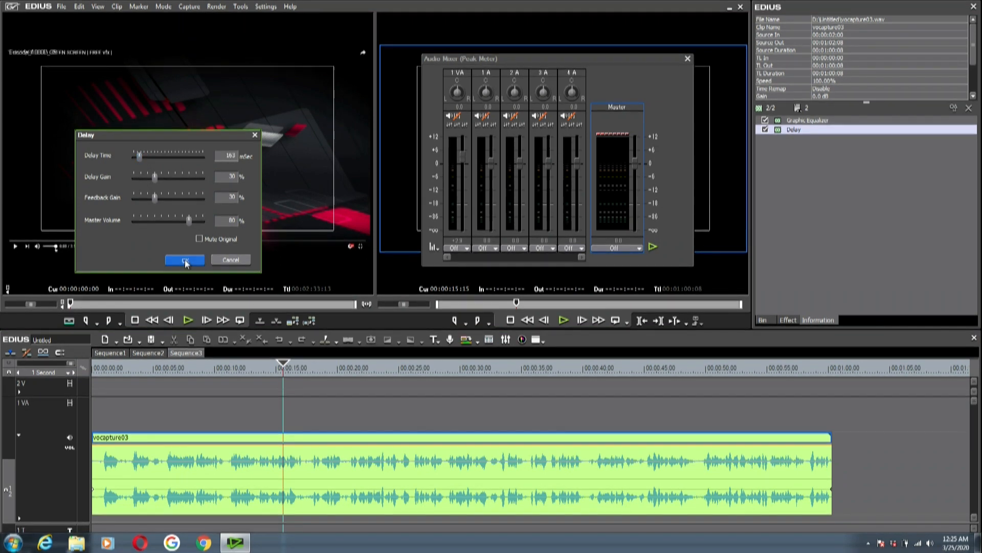
{"action": "left_click", "coordinate": [185, 262]}
{"action": "left_click", "coordinate": [240, 374]}
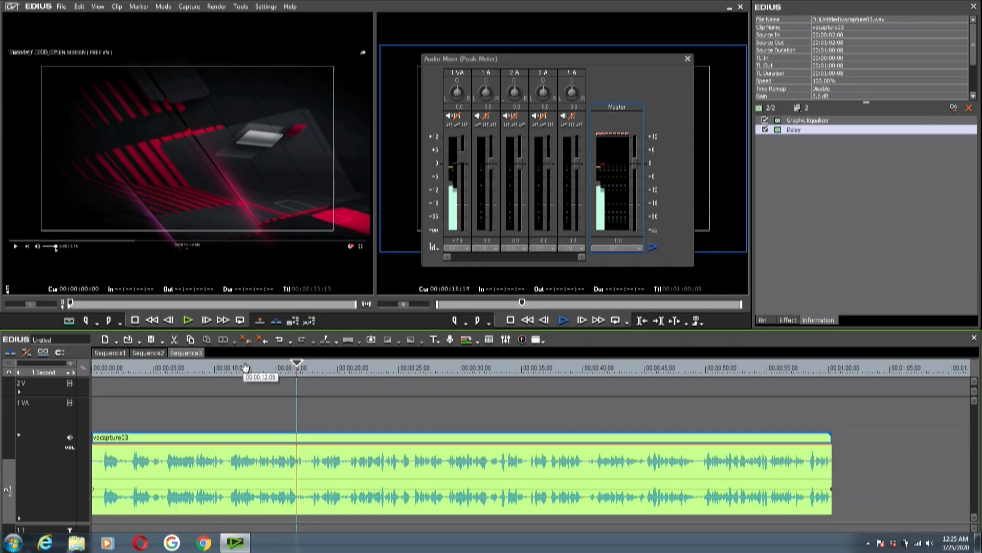
{"action": "key", "text": "space"}
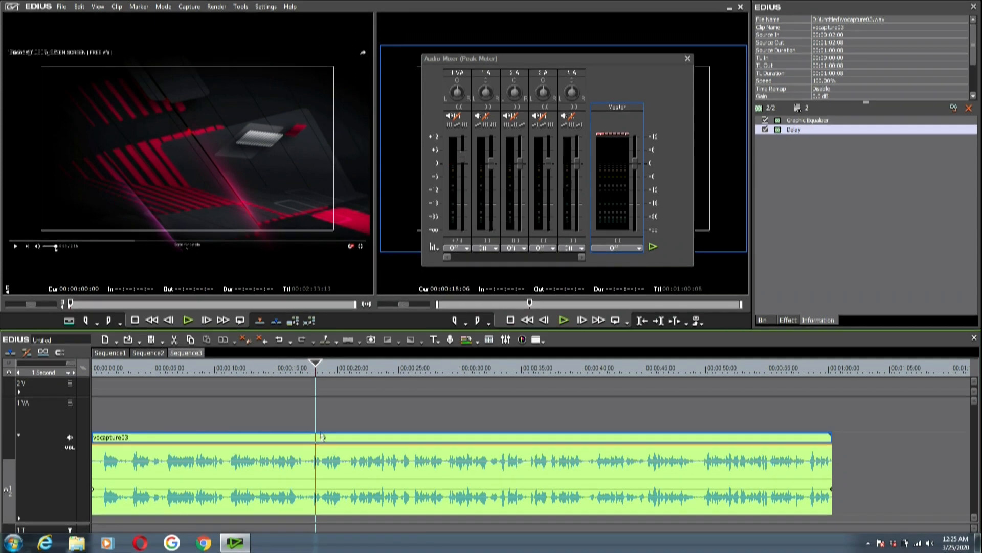
Reopen the Delay settings, lower the Delay Time slightly further, accept it, and replay the narration from about twelve seconds.
{"action": "double_click", "coordinate": [795, 130]}
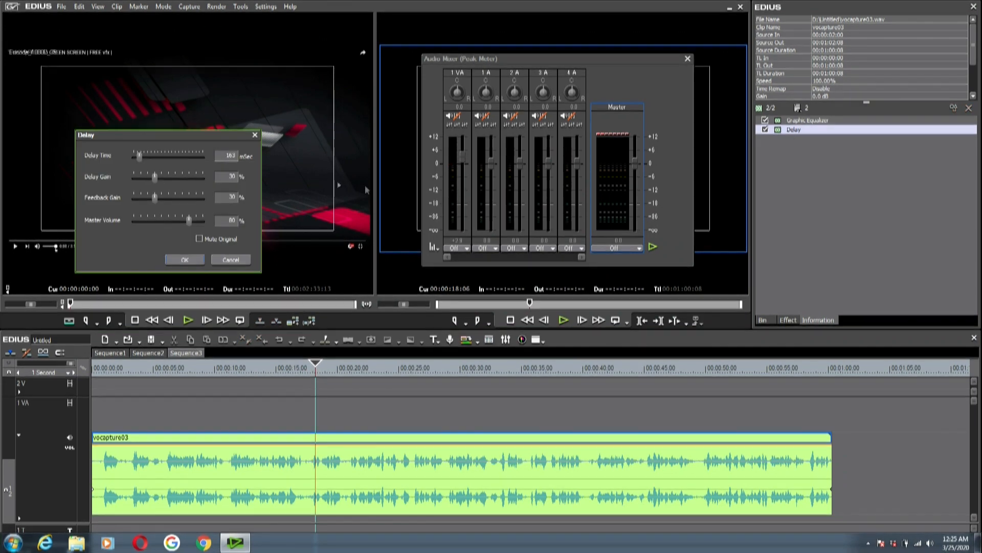
{"action": "left_click_drag", "start_coordinate": [140, 157], "coordinate": [136, 158]}
{"action": "left_click", "coordinate": [186, 261]}
{"action": "left_click", "coordinate": [239, 372]}
{"action": "key", "text": "space"}
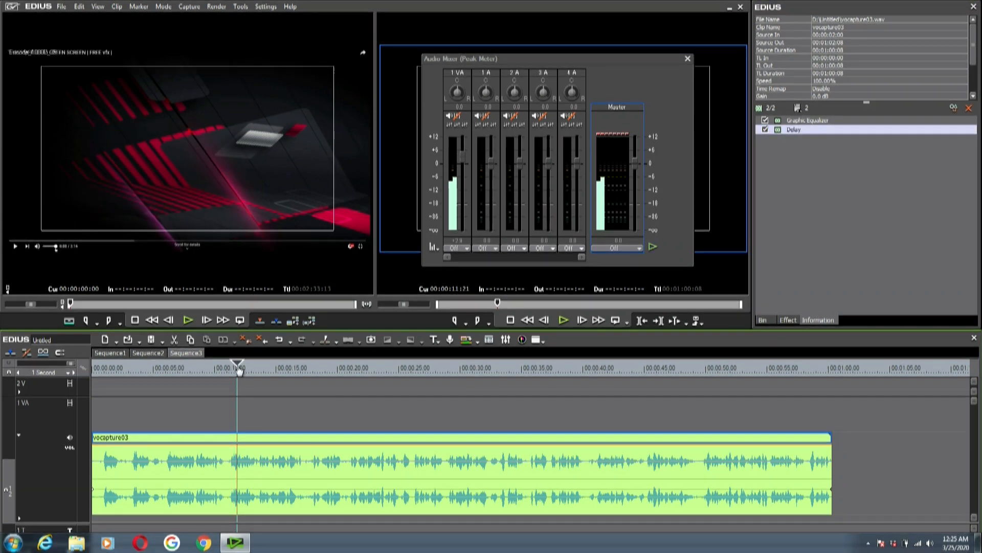
{"action": "key", "text": "space"}
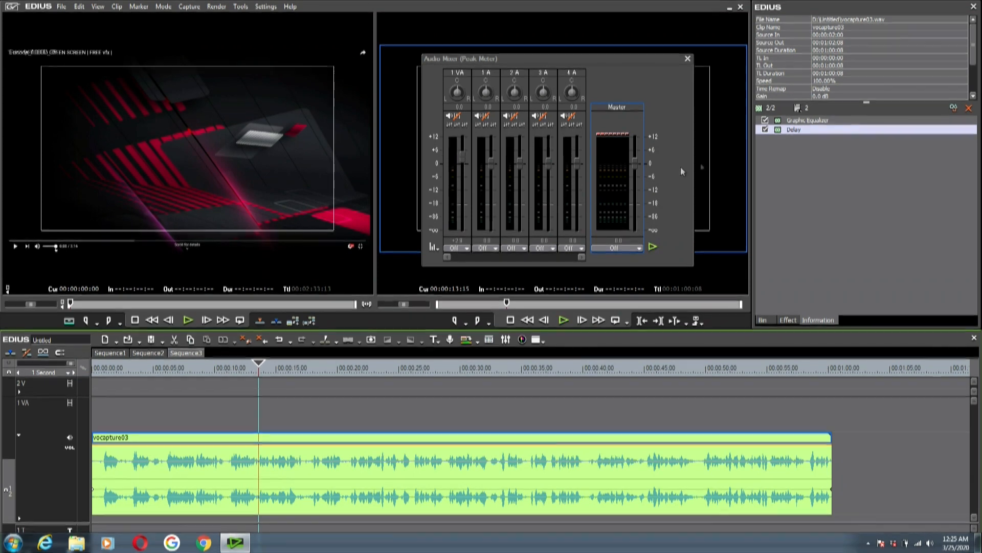
Disable the Delay filter and play the narration from about 23 seconds.
{"action": "left_click", "coordinate": [766, 129]}
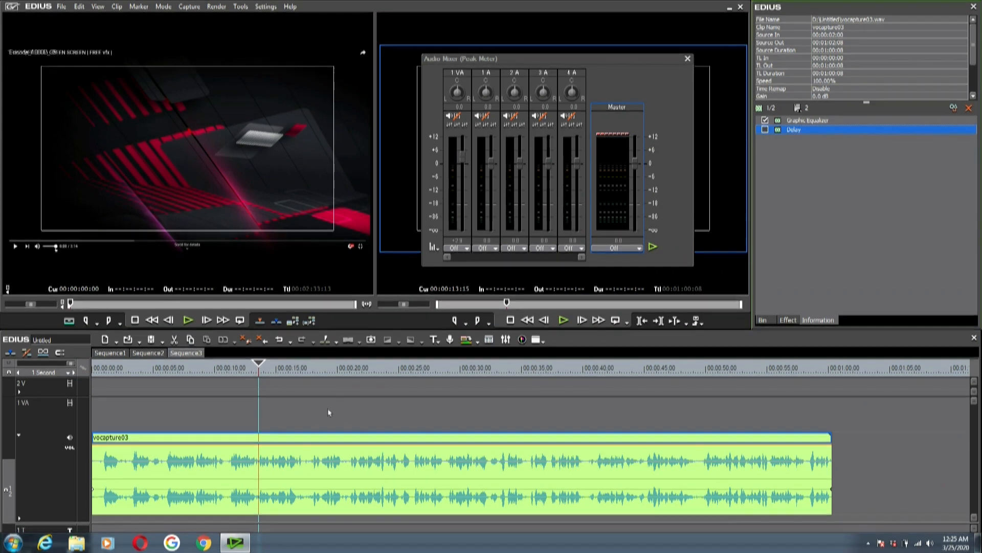
{"action": "left_click", "coordinate": [372, 372]}
{"action": "key", "text": "space"}
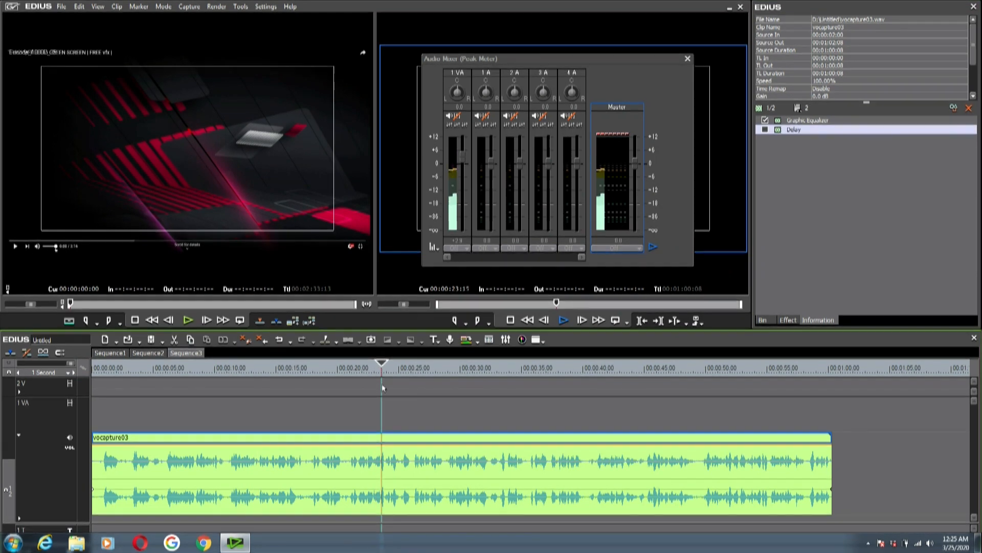
Stop playback, return to the start of the sequence, and play the narration from the beginning.
{"action": "key", "text": "space"}
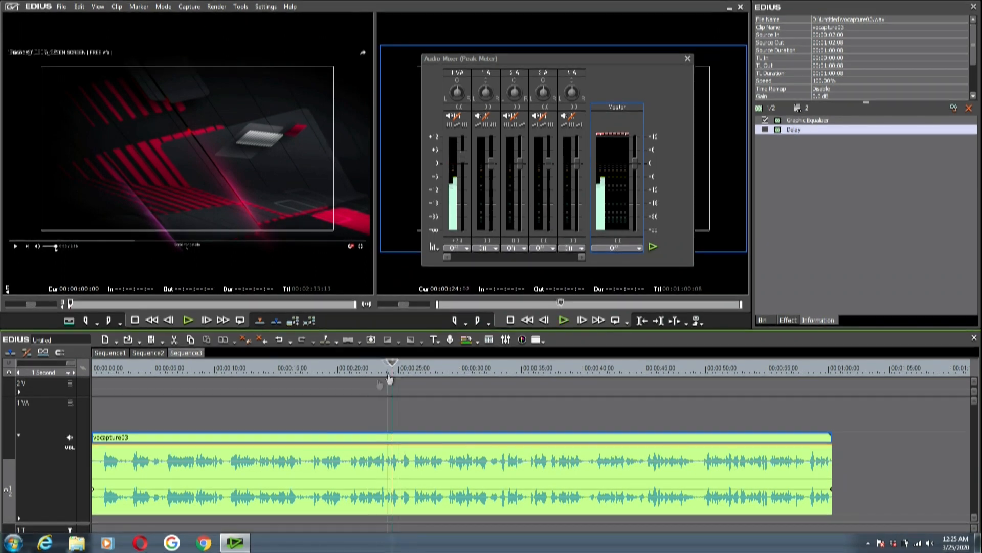
{"action": "mouse_move", "coordinate": [390, 378]}
{"action": "left_mouse_down"}
{"action": "mouse_move", "coordinate": [365, 383]}
{"action": "mouse_move", "coordinate": [378, 387]}
{"action": "left_mouse_up"}
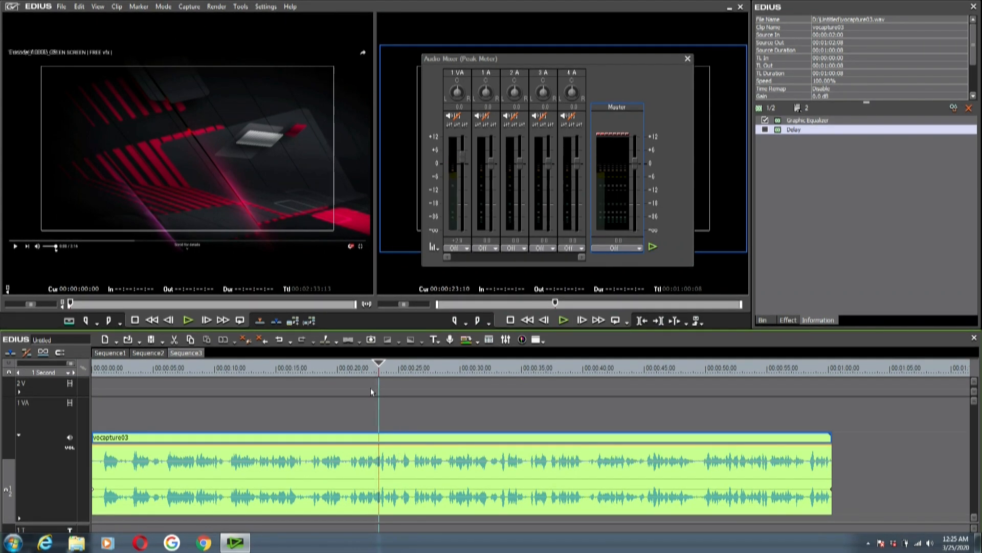
{"action": "left_click_drag", "start_coordinate": [247, 377], "coordinate": [66, 398]}
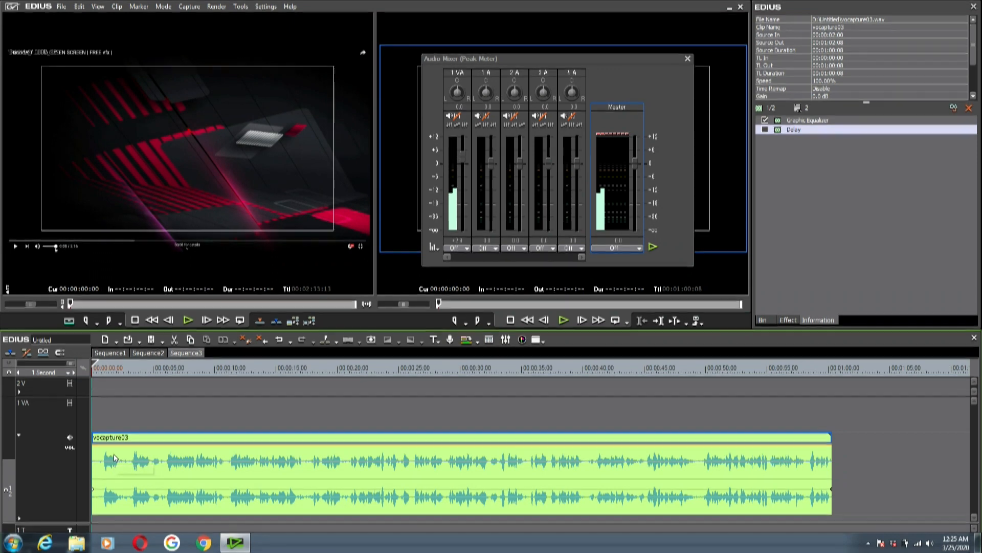
{"action": "key", "text": "space"}
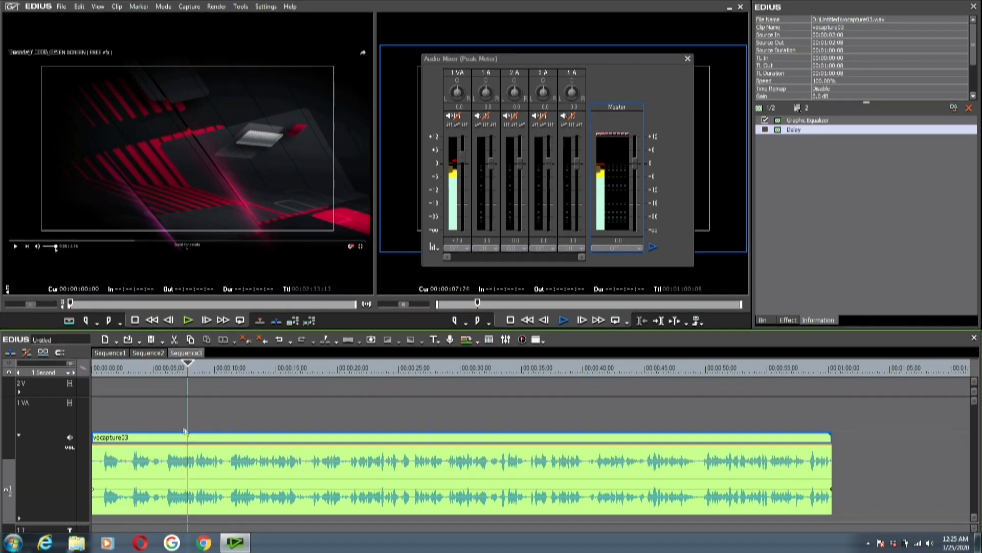
Split the narration clip at 00:00:05:23 and delete the part before the cut.
{"action": "left_click", "coordinate": [178, 374]}
{"action": "left_click_drag", "start_coordinate": [178, 374], "coordinate": [164, 373]}
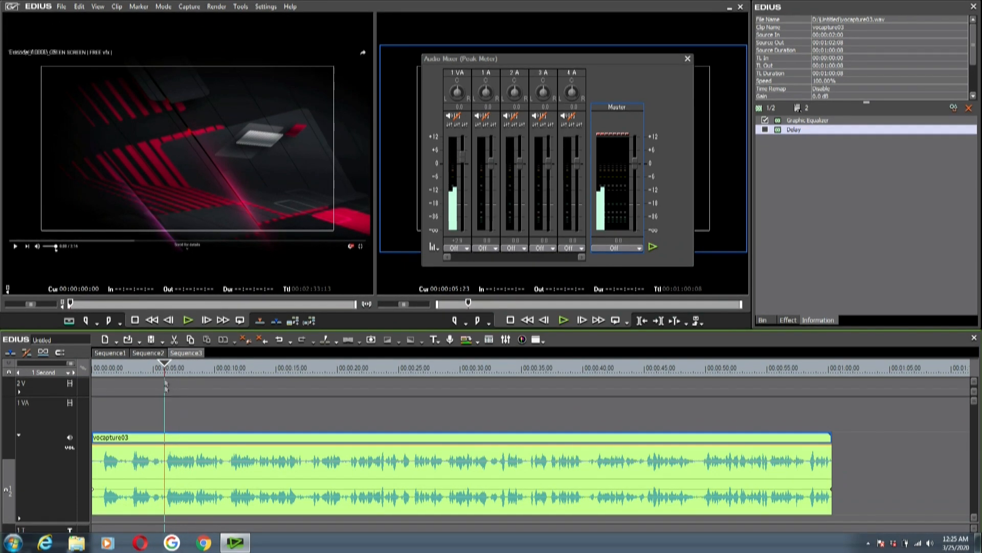
{"action": "key", "text": "c"}
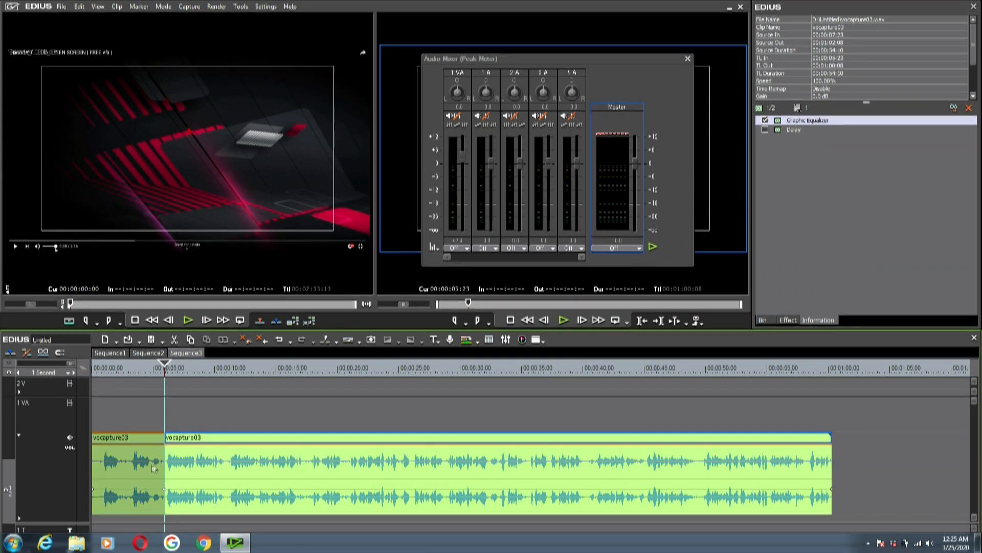
{"action": "left_click", "coordinate": [142, 464]}
{"action": "key", "text": "Delete"}
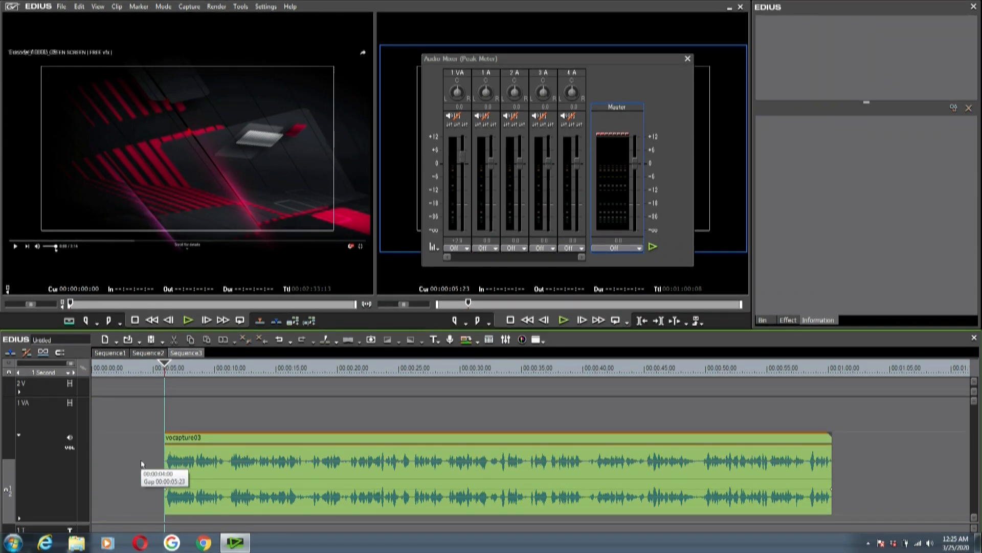
Play the remaining narration and replay the stretch between about 12 and 19 seconds to locate an unwanted passage.
{"action": "key", "text": "space"}
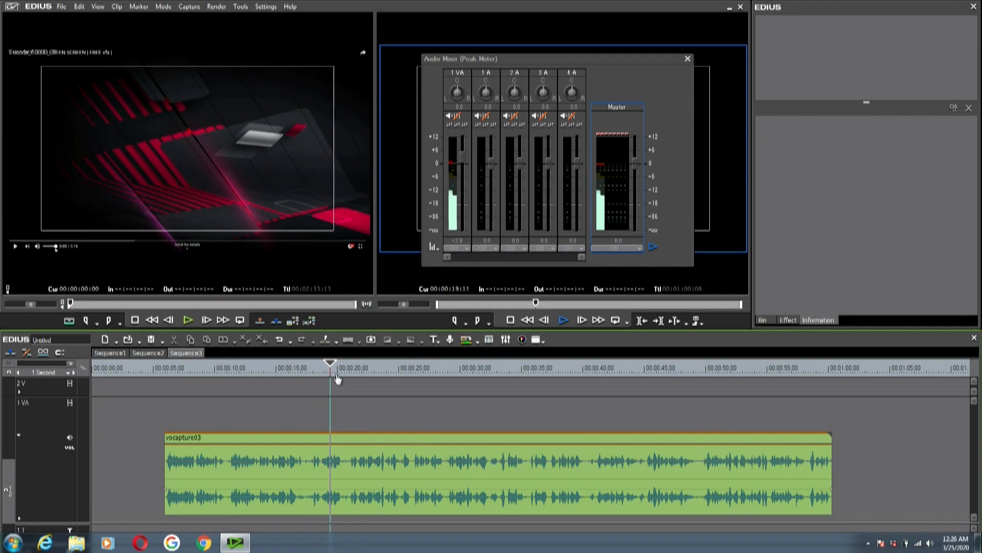
{"action": "left_click", "coordinate": [311, 375]}
{"action": "left_click_drag", "start_coordinate": [311, 375], "coordinate": [274, 390]}
{"action": "key", "text": "space"}
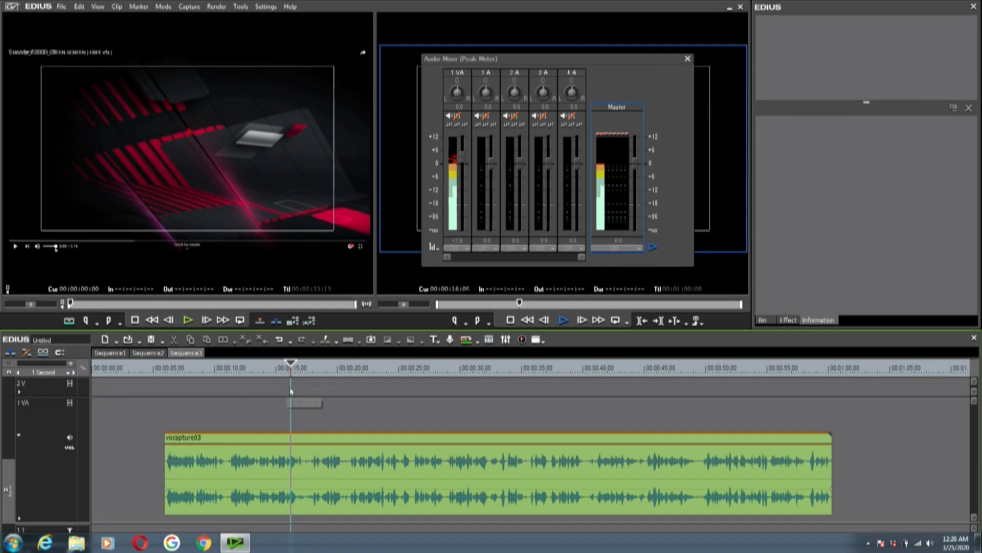
{"action": "left_click", "coordinate": [270, 377]}
{"action": "scroll", "coordinate": [266, 385], "scroll_direction": "up", "scroll_amount": 2}
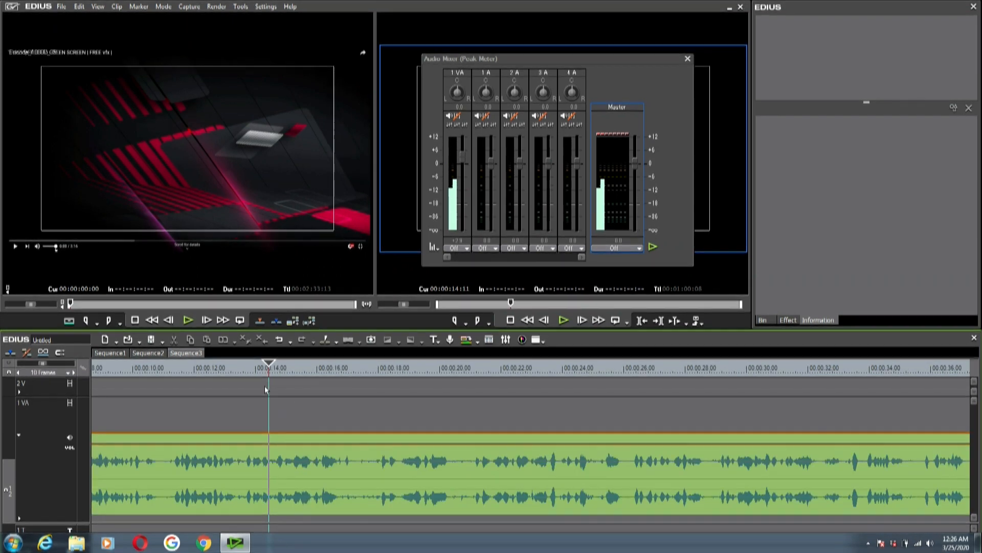
{"action": "key", "text": "space"}
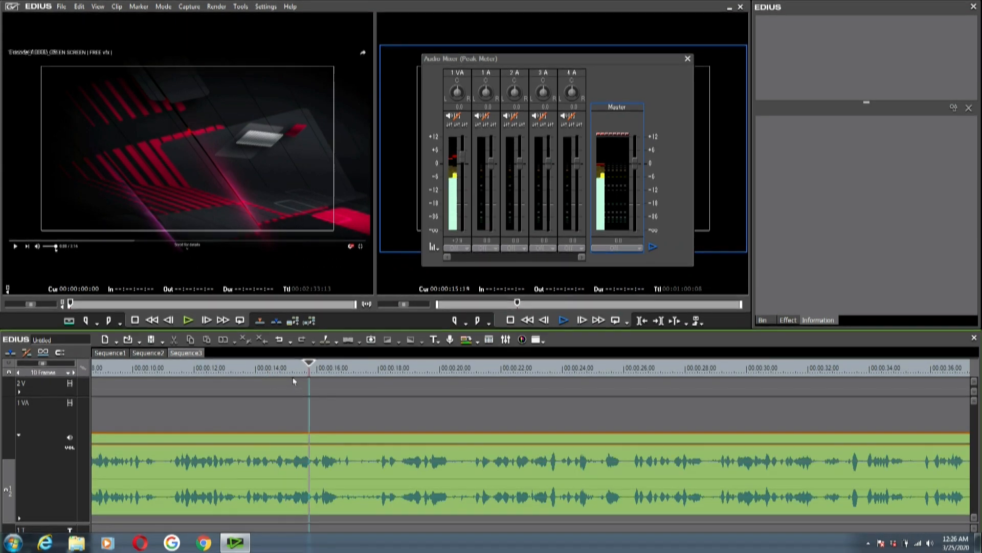
{"action": "key", "text": "space"}
{"action": "left_click", "coordinate": [237, 369]}
{"action": "key", "text": "space"}
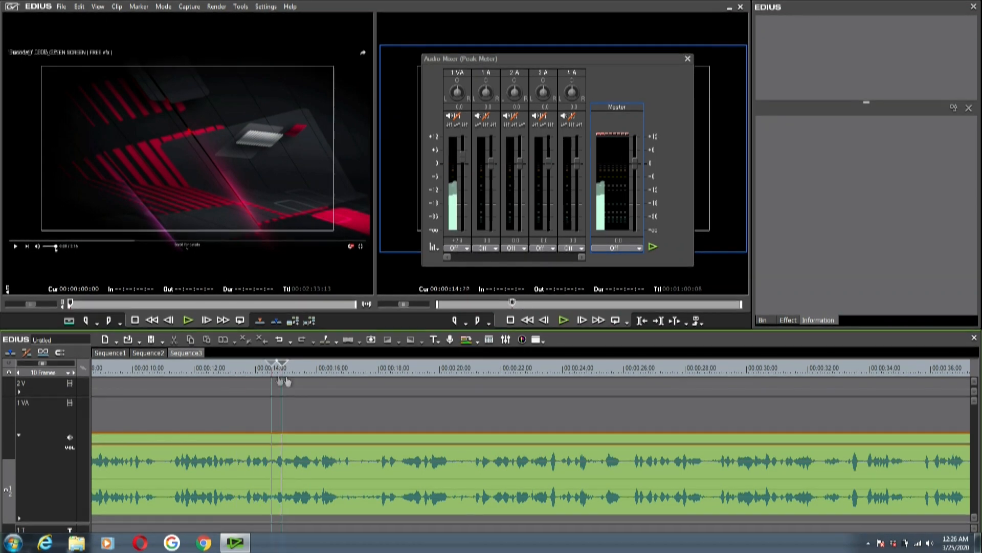
{"action": "left_click", "coordinate": [394, 366]}
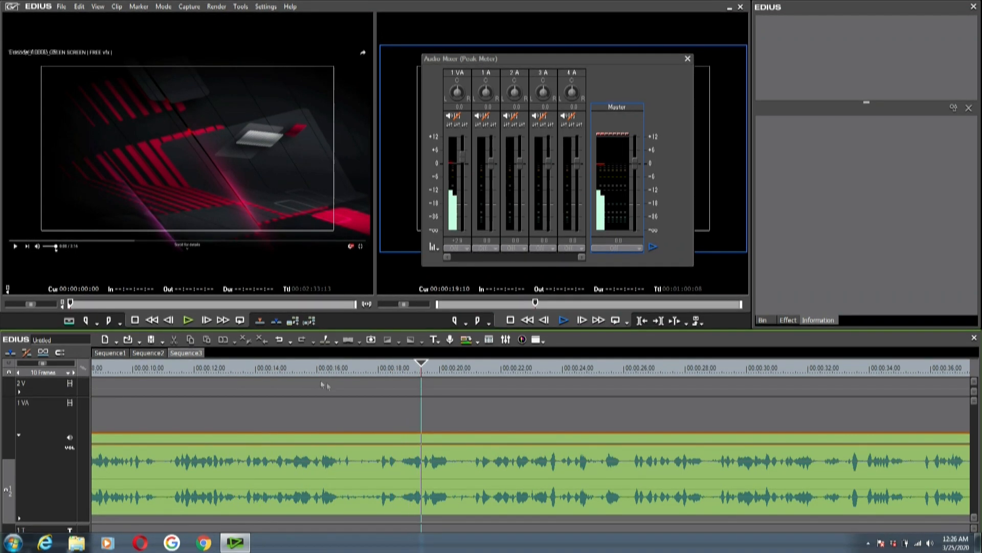
Split the narration at 00:00:14:14 and 00:00:18:18 and delete the segment between the two cuts.
{"action": "left_click_drag", "start_coordinate": [302, 379], "coordinate": [272, 390]}
{"action": "left_click", "coordinate": [275, 459]}
{"action": "key", "text": "c"}
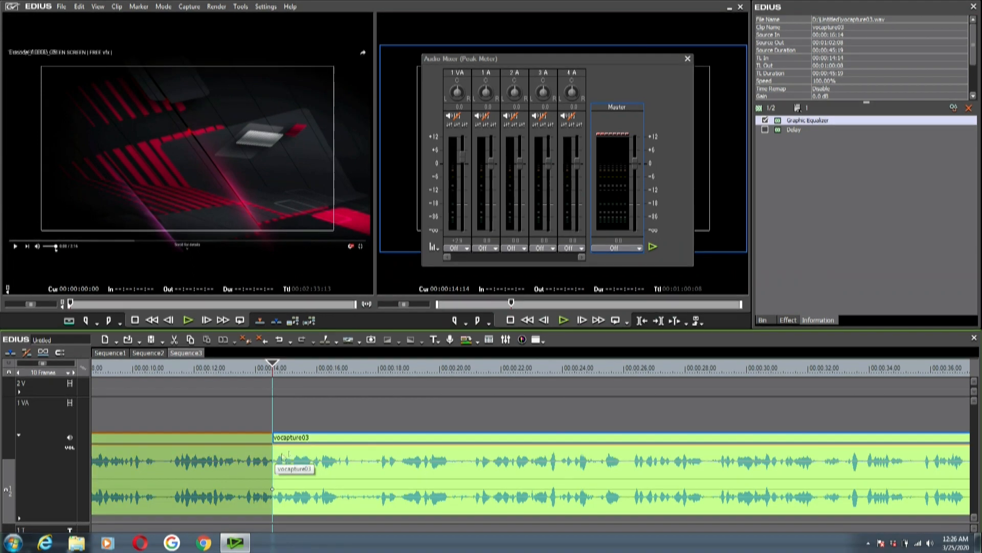
{"action": "left_click", "coordinate": [401, 373]}
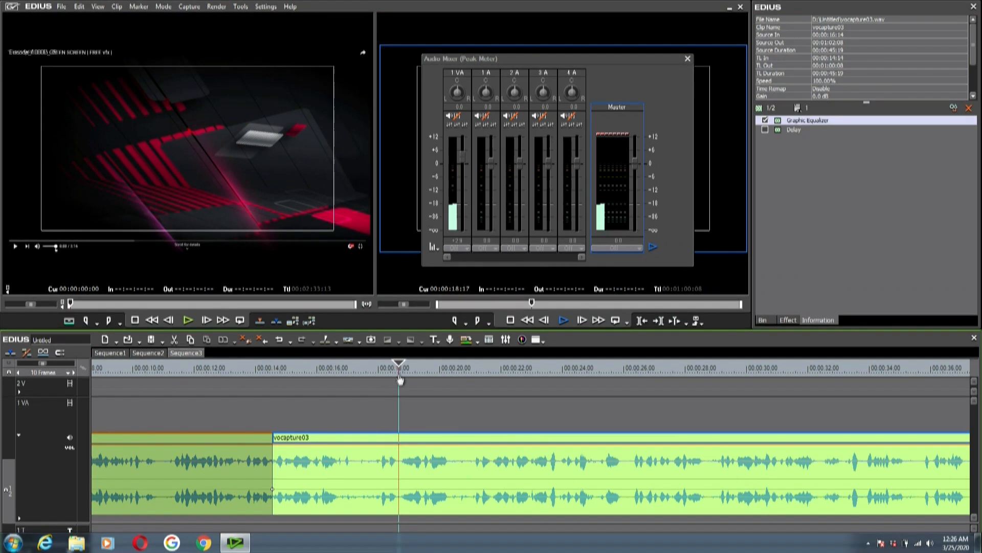
{"action": "key", "text": "space"}
{"action": "left_click", "coordinate": [402, 381]}
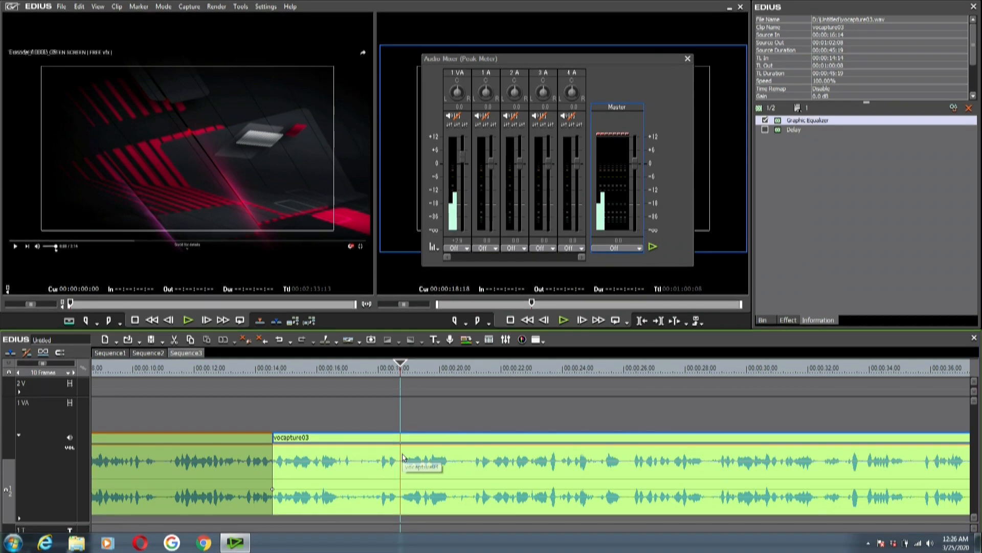
{"action": "key", "text": "c"}
{"action": "left_click", "coordinate": [362, 454]}
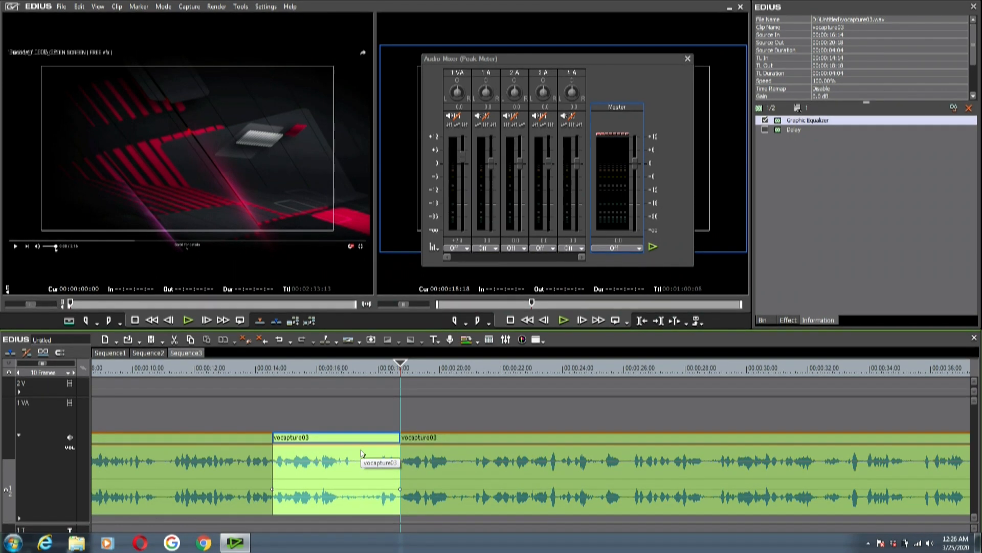
{"action": "key", "text": "Delete"}
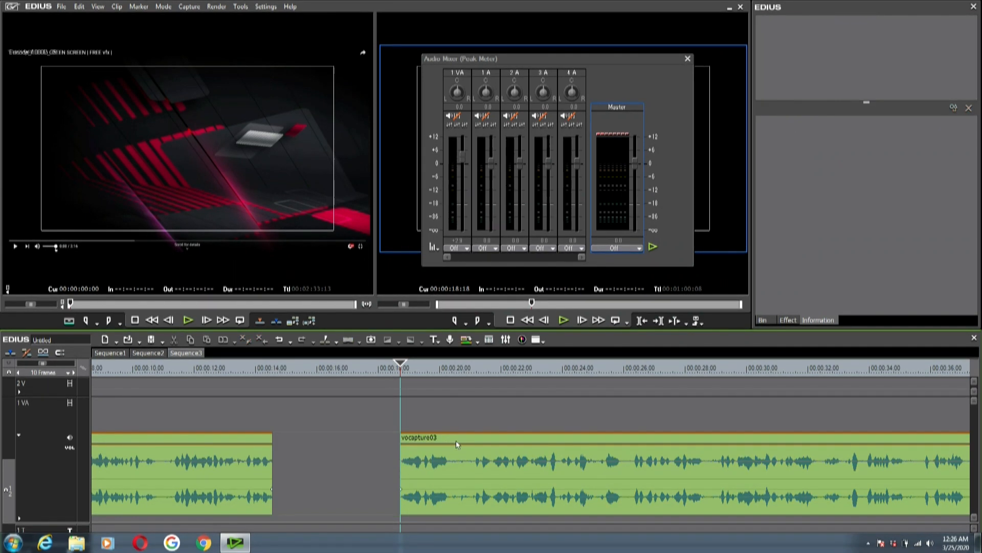
Move the following clip back to 00:00:14:14 to close the gap, and play across the join.
{"action": "left_click", "coordinate": [457, 444]}
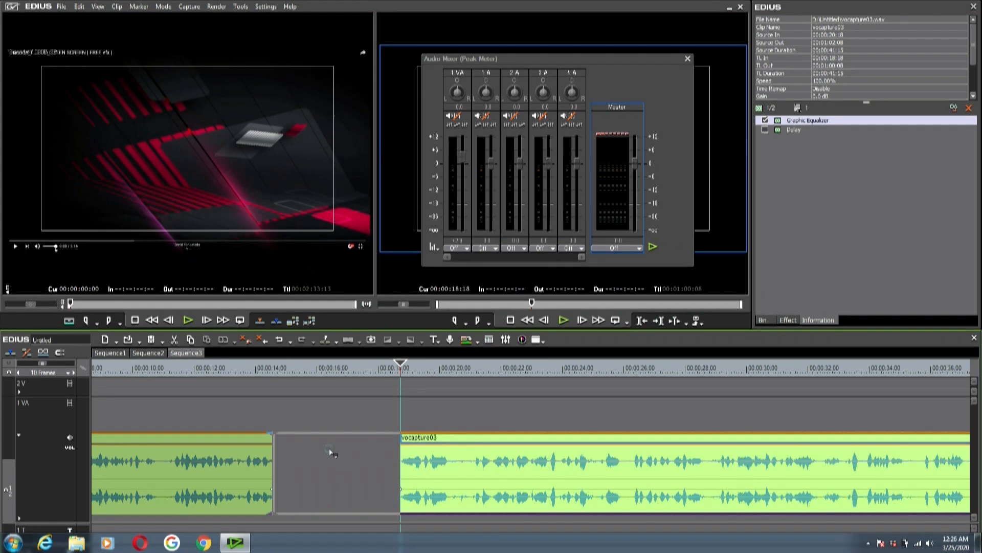
{"action": "key", "text": "Delete"}
{"action": "left_click", "coordinate": [251, 372]}
{"action": "key", "text": "space"}
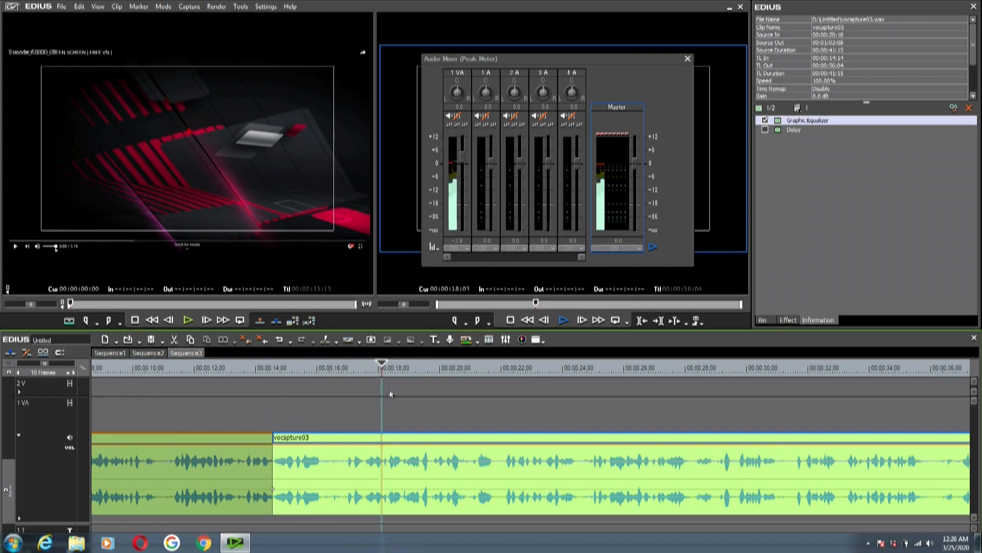
Trim the second clip's start to 00:00:17:14 and move it back against the first clip at 00:00:14:14.
{"action": "left_click_drag", "start_coordinate": [389, 377], "coordinate": [365, 381]}
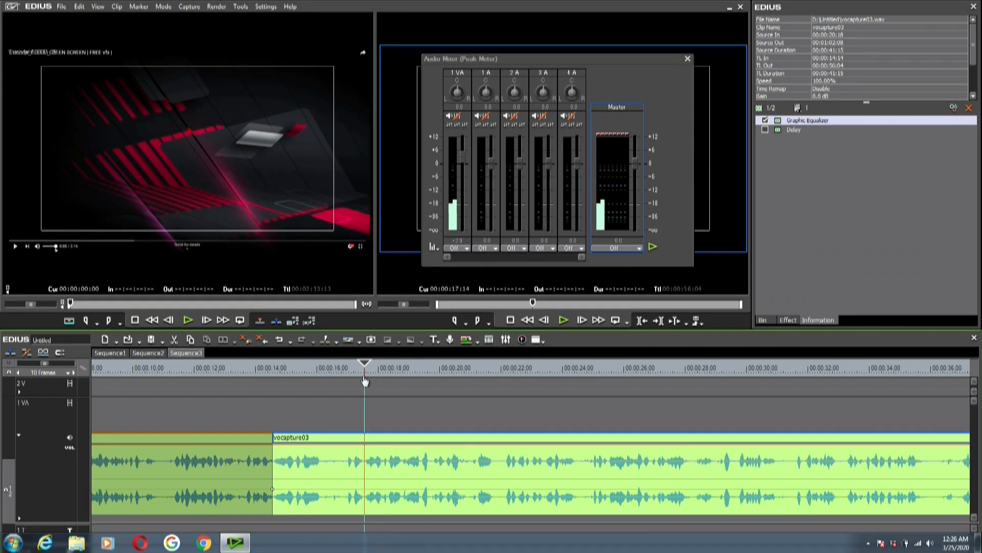
{"action": "key", "text": "n"}
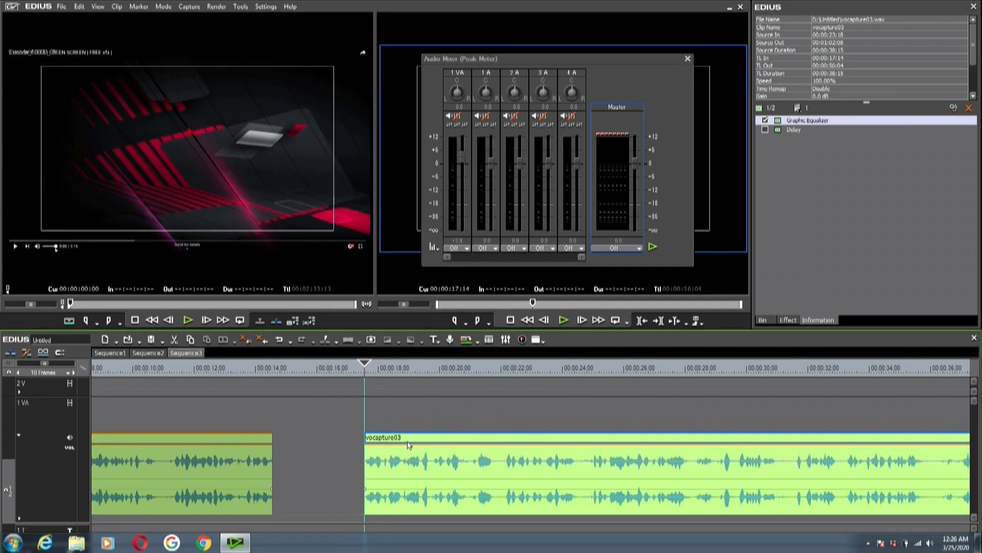
{"action": "left_click_drag", "start_coordinate": [409, 450], "coordinate": [317, 453]}
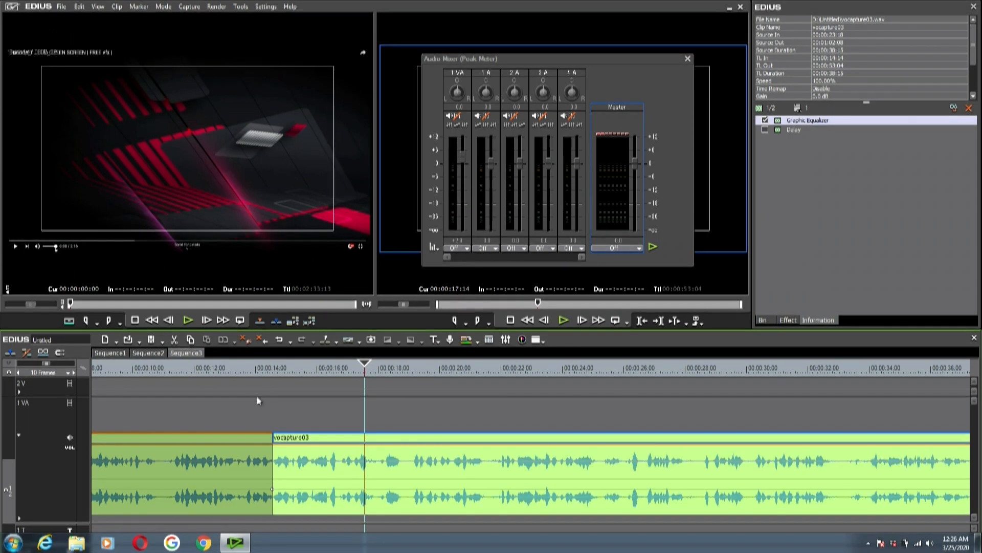
Replay the narration across the new join, starting just before 14 seconds, and stop shortly past it.
{"action": "left_click", "coordinate": [249, 372]}
{"action": "key", "text": "space"}
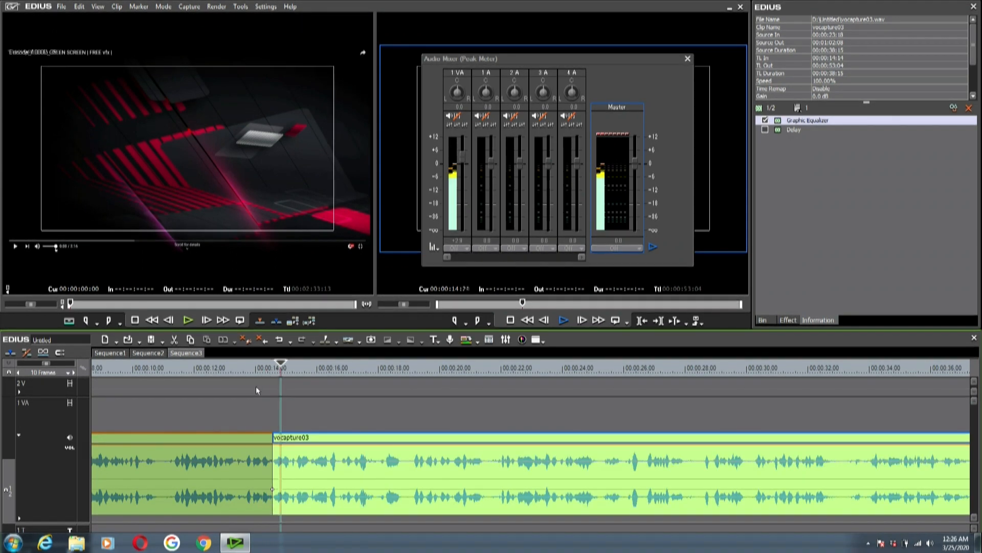
{"action": "left_click", "coordinate": [231, 372]}
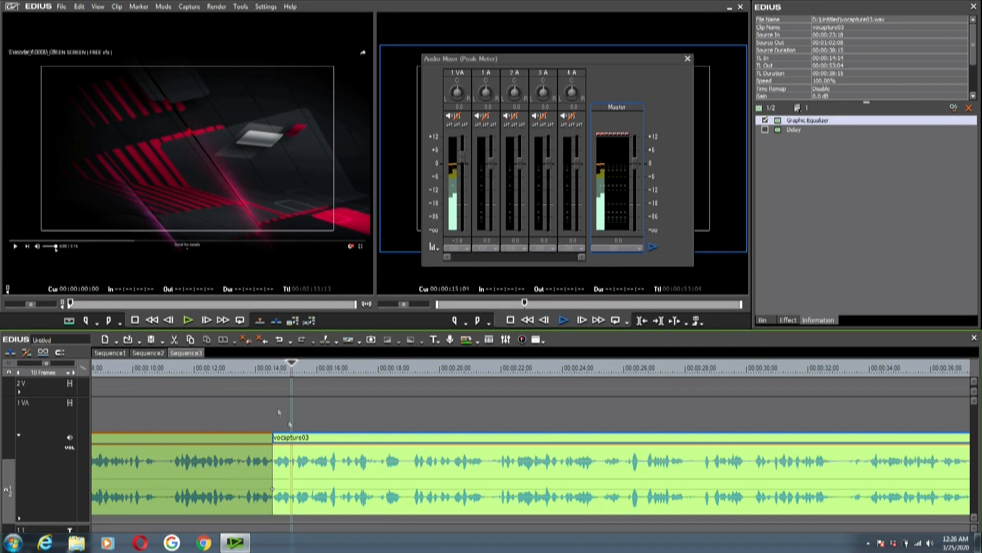
{"action": "key", "text": "space"}
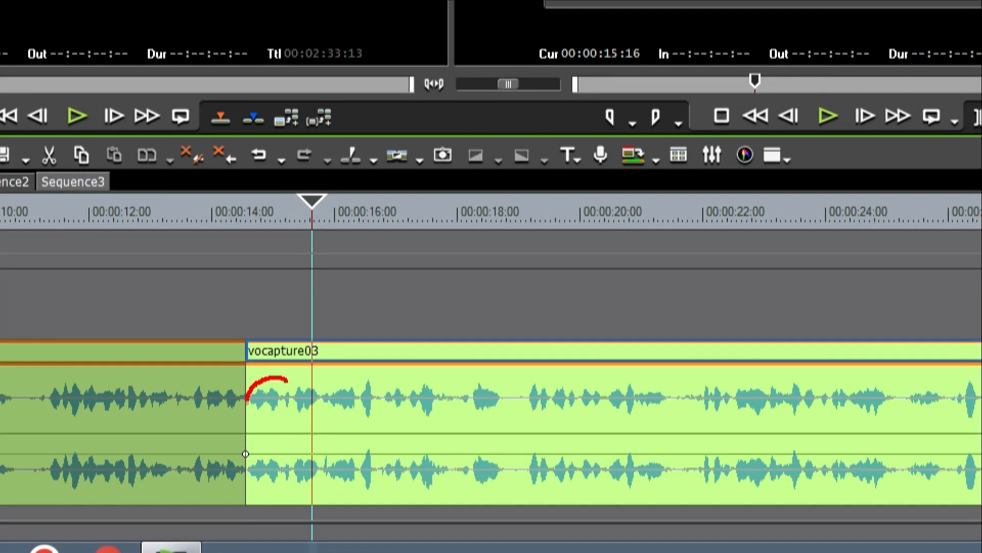
{"action": "left_click_drag", "start_coordinate": [233, 384], "coordinate": [194, 390]}
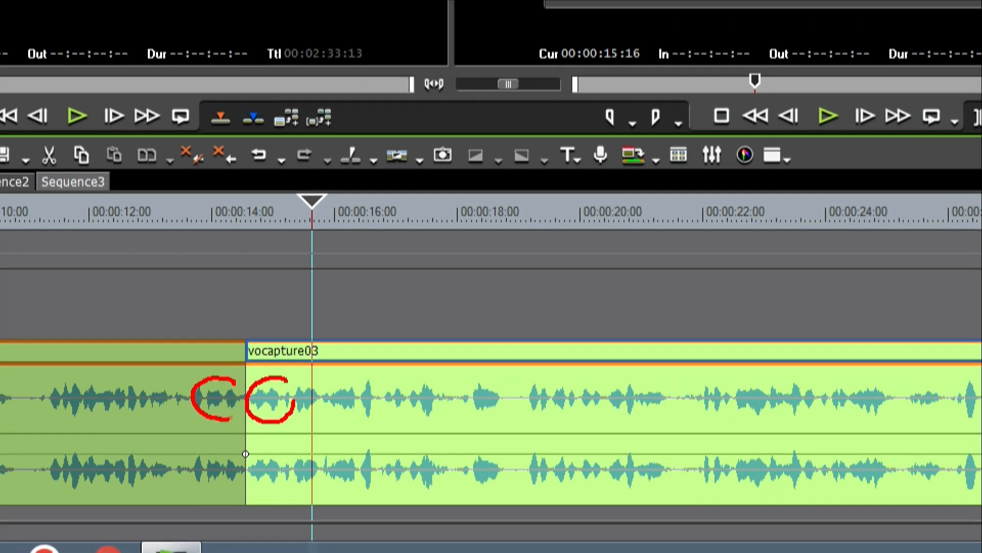
{"action": "left_click_drag", "start_coordinate": [252, 318], "coordinate": [249, 381]}
{"action": "left_click_drag", "start_coordinate": [254, 491], "coordinate": [255, 514]}
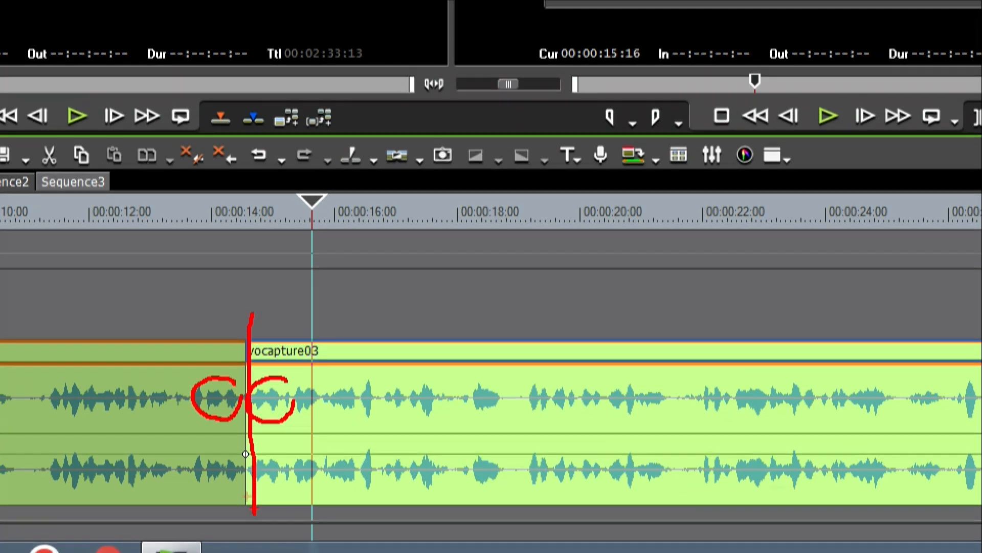
{"action": "left_click_drag", "start_coordinate": [240, 328], "coordinate": [245, 456]}
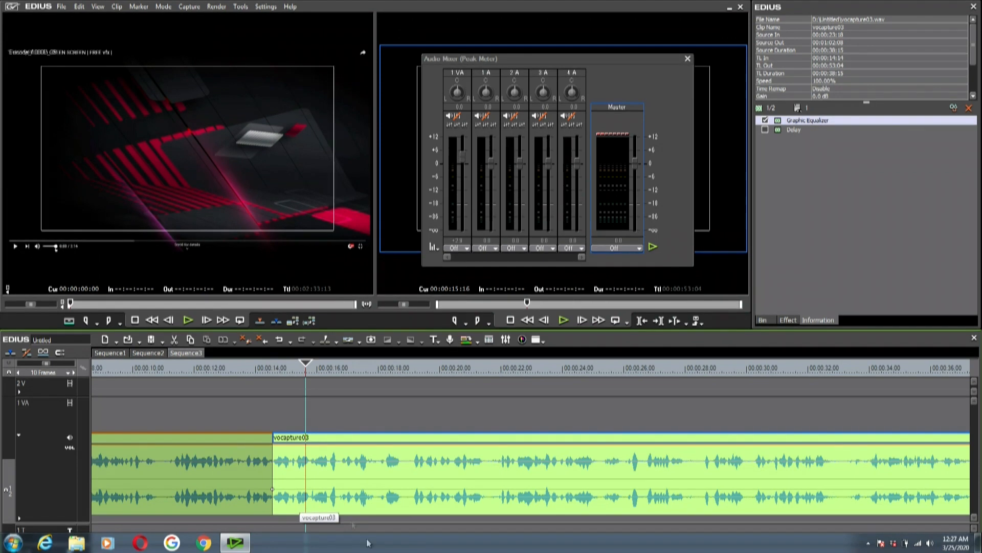
Spot-check the edited narration by playing it from several points between about 23 and 43 seconds.
{"action": "key", "text": "ctrl+KP_Subtract"}
{"action": "key", "text": "ctrl+KP_Subtract"}
{"action": "key", "text": "ctrl+KP_Subtract"}
{"action": "key", "text": "ctrl+KP_Subtract"}
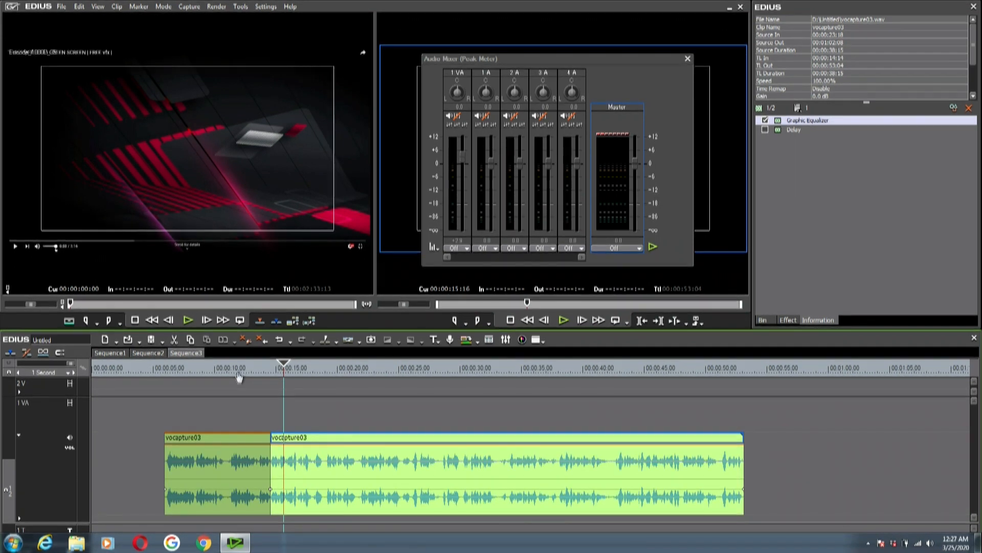
{"action": "left_click_drag", "start_coordinate": [284, 376], "coordinate": [514, 377]}
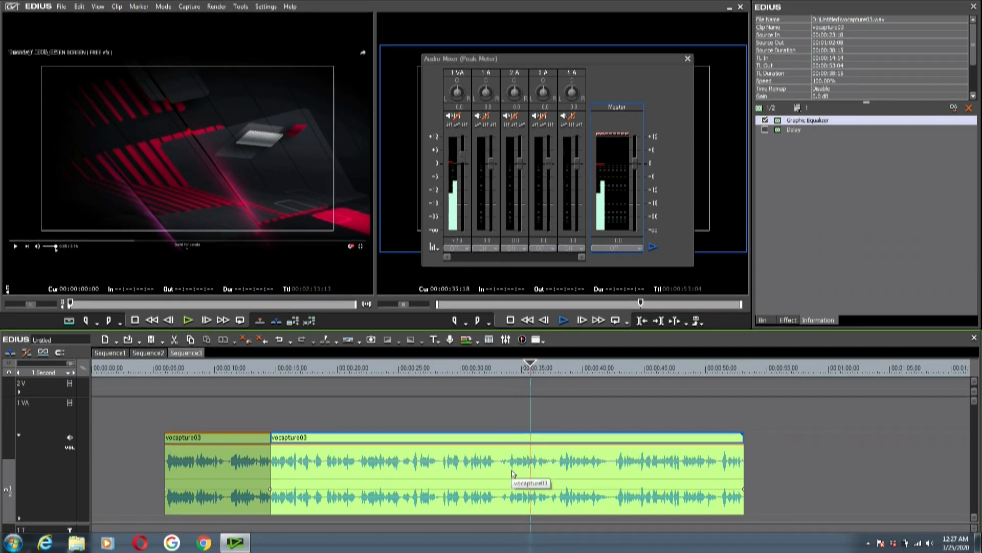
{"action": "key", "text": "space"}
{"action": "left_click", "coordinate": [615, 367]}
{"action": "key", "text": "space"}
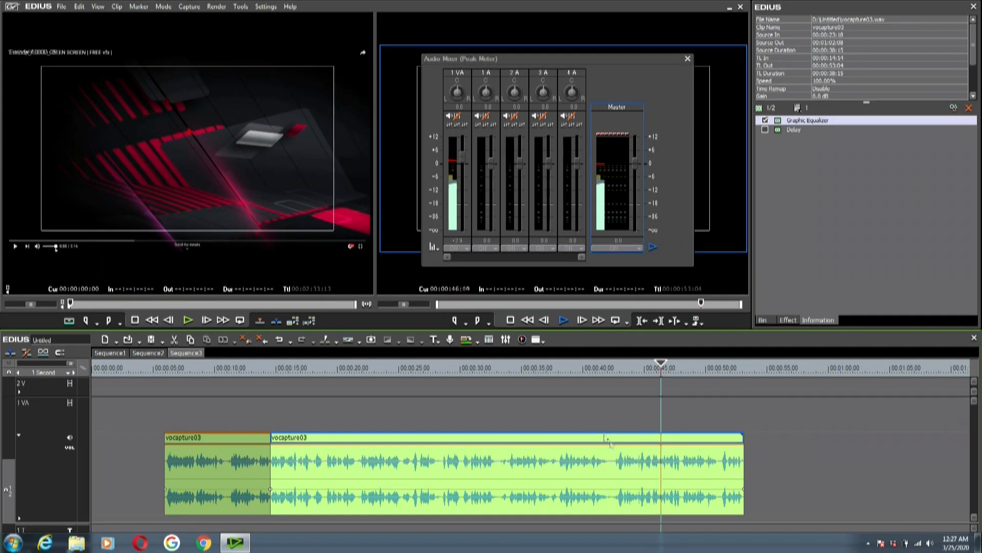
{"action": "left_click", "coordinate": [495, 367]}
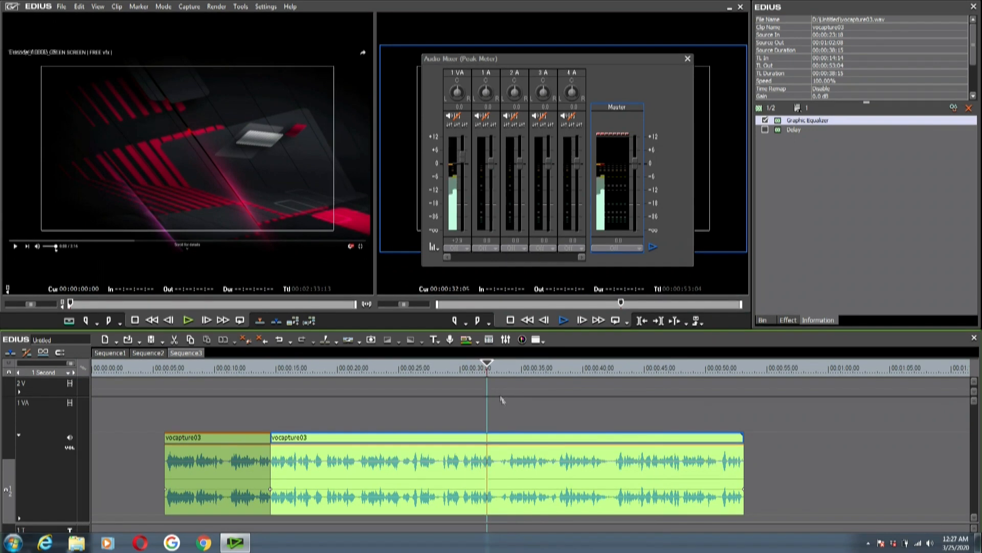
{"action": "key", "text": "space"}
{"action": "left_click", "coordinate": [415, 367]}
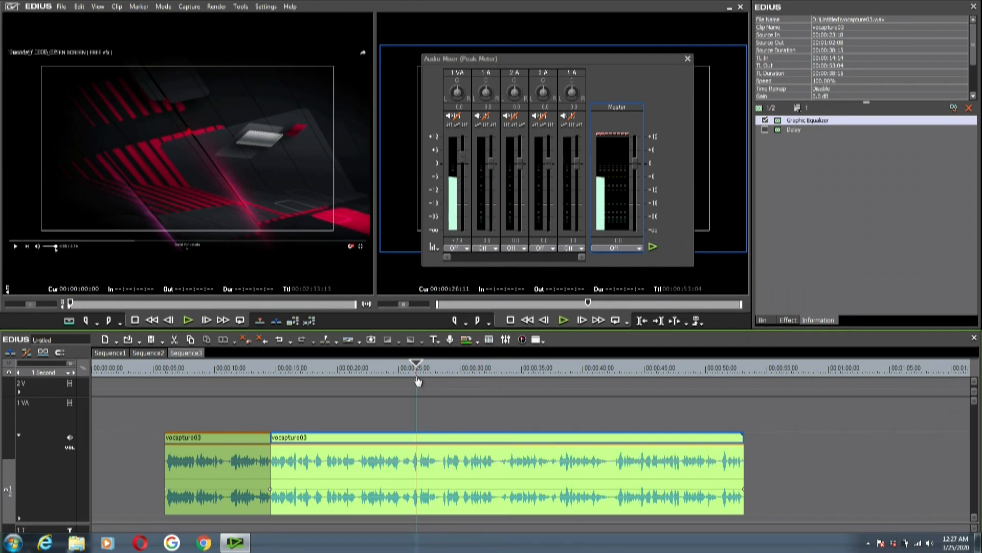
{"action": "left_click", "coordinate": [376, 370]}
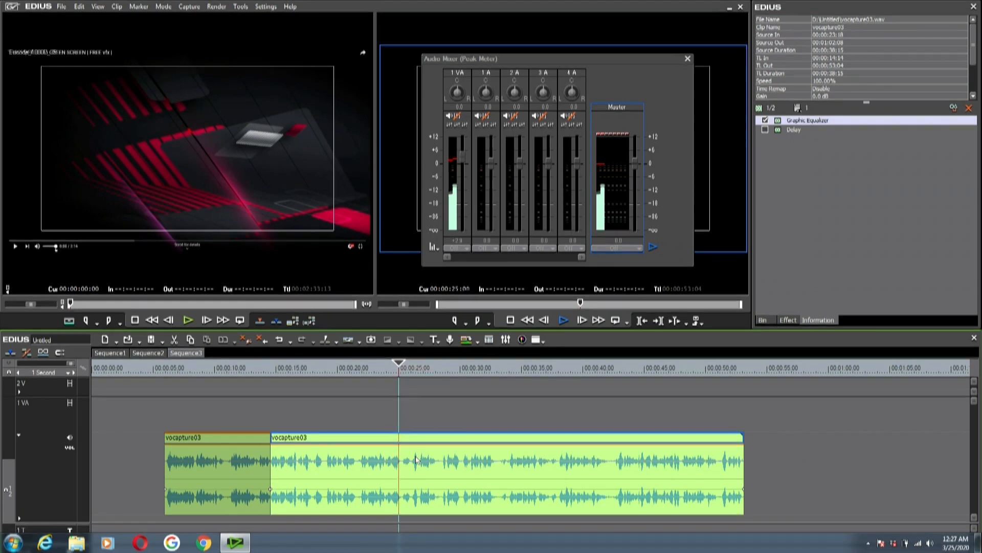
Cut off the second narration clip's end at 00:00:25:07 and move both clips together later on the timeline to end at 00:00:28:03.
{"action": "key", "text": "space"}
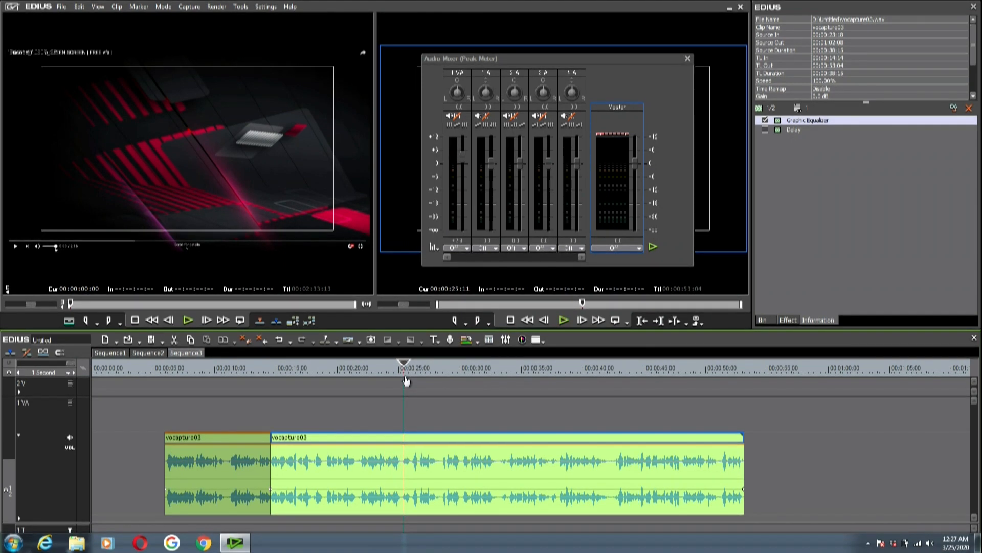
{"action": "left_click", "coordinate": [403, 374]}
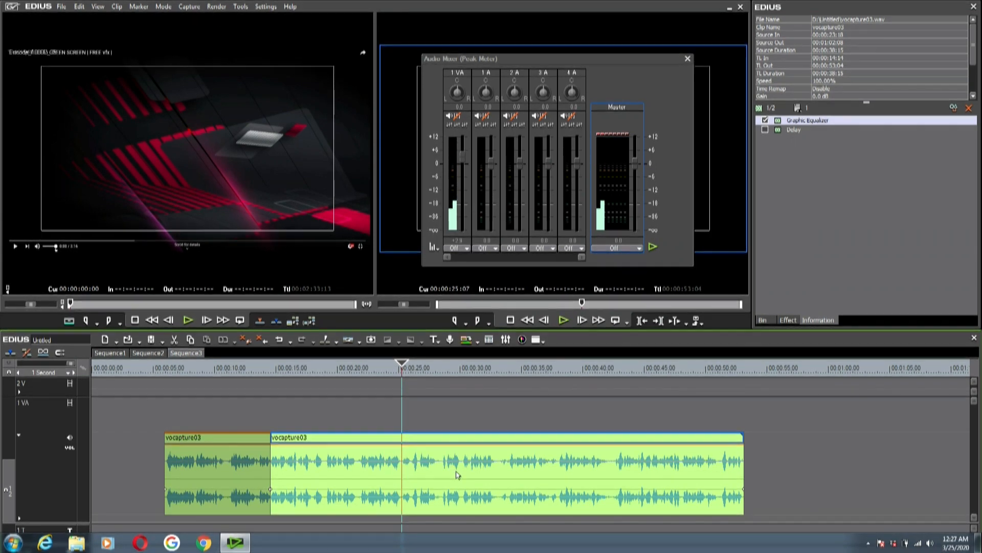
{"action": "key", "text": "m"}
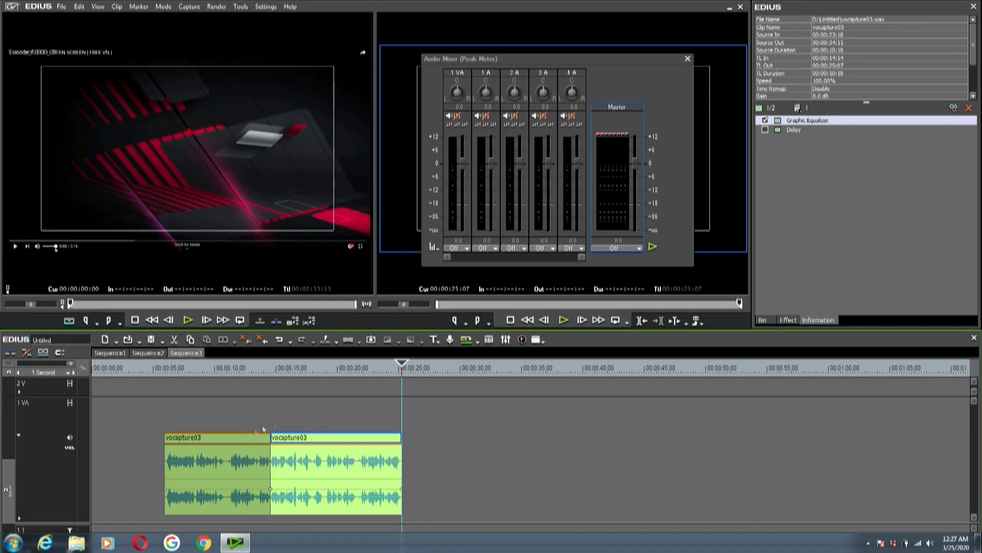
{"action": "left_click_drag", "start_coordinate": [146, 420], "coordinate": [423, 494]}
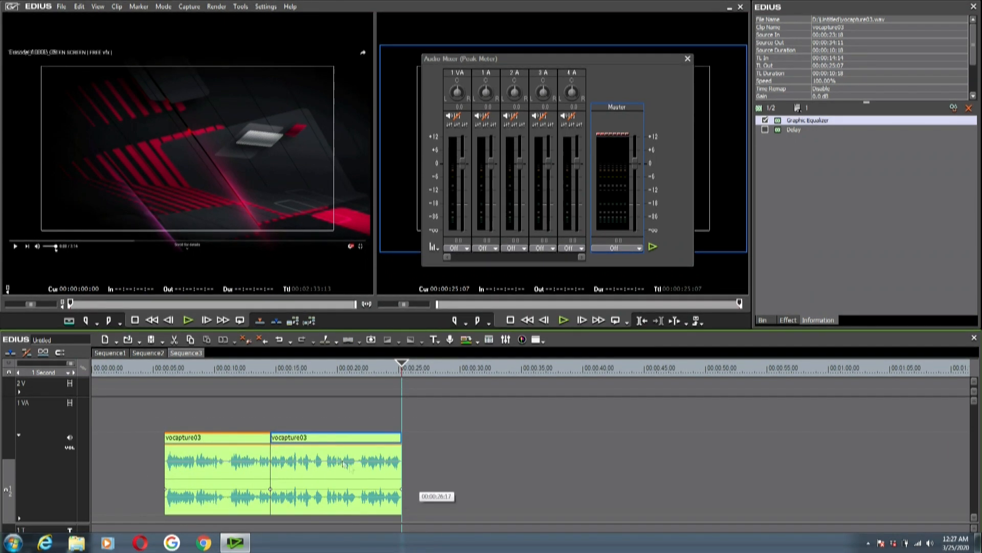
{"action": "left_click_drag", "start_coordinate": [344, 463], "coordinate": [361, 453]}
Add a five-second title clip on the 1 VA track above the narration at 00:00:11:04 and open it for editing.
{"action": "left_click_drag", "start_coordinate": [338, 371], "coordinate": [229, 398]}
{"action": "key", "text": "t"}
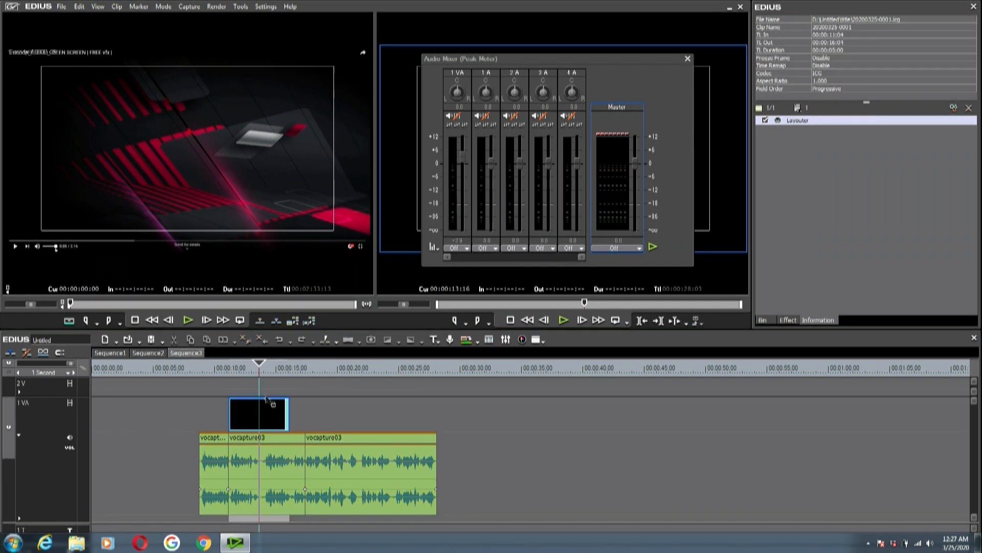
{"action": "left_click", "coordinate": [510, 116]}
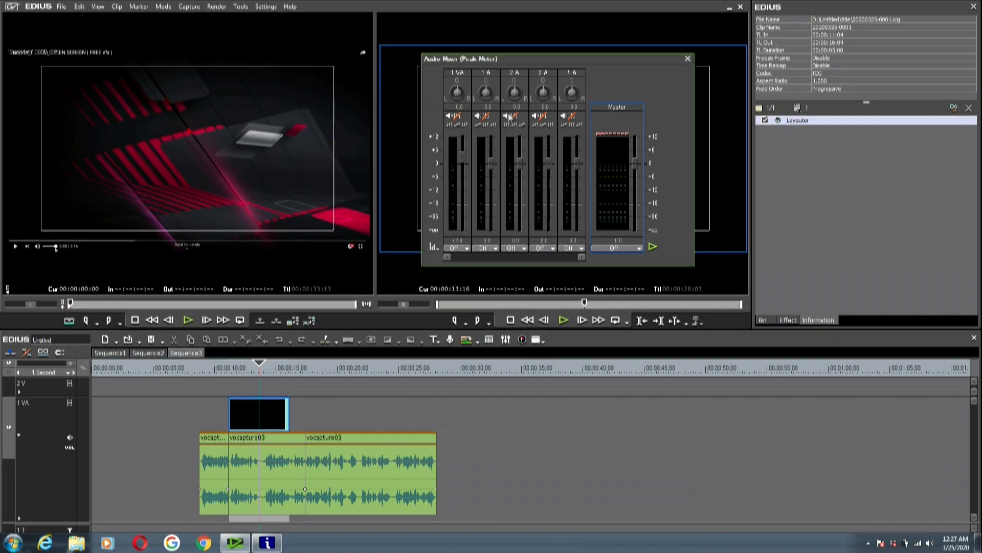